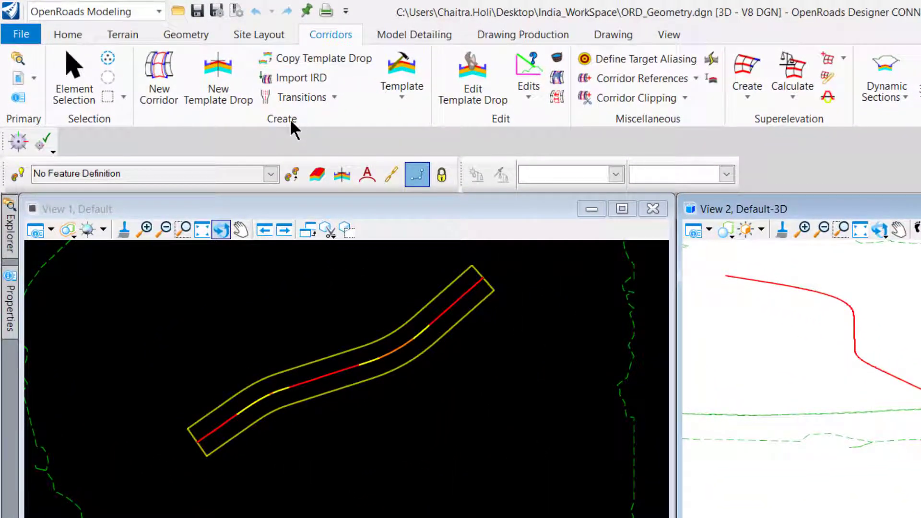
# Step: Open the Create Template editor and expand the template library root to show 01_INDIA
pyautogui.click(401, 96)
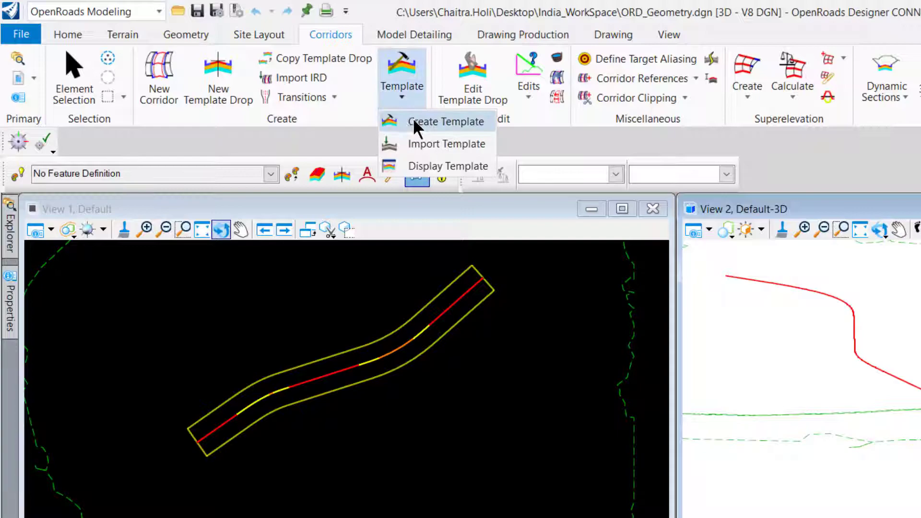
pyautogui.click(416, 124)
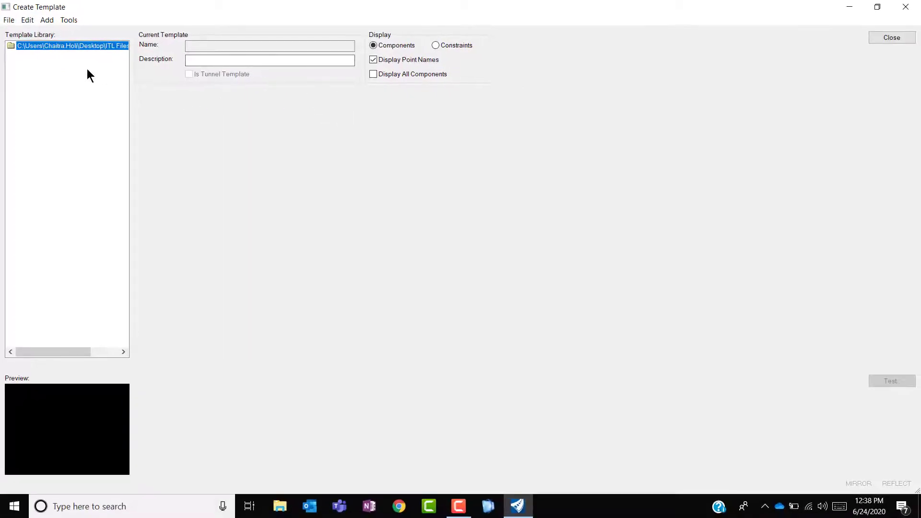
pyautogui.click(11, 48)
pyautogui.doubleClick(11, 48)
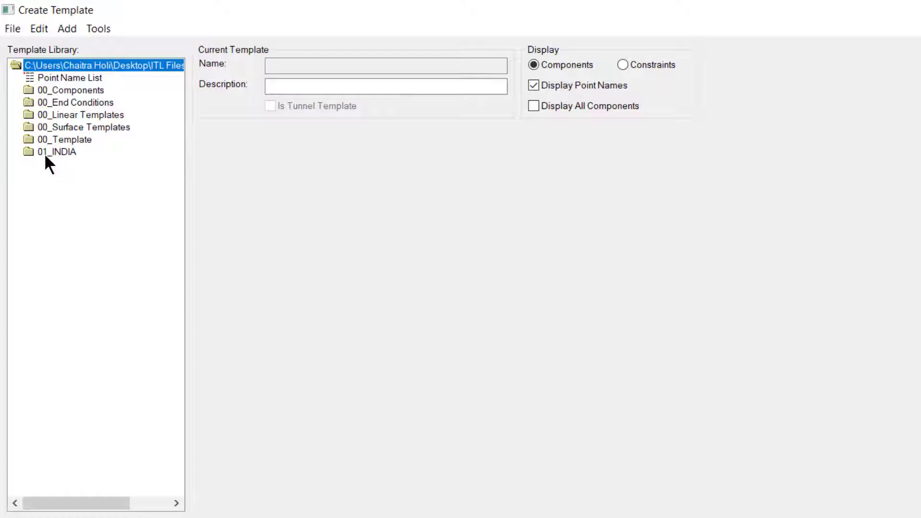
# Step: Expand 01_INDIA and load the IND_FP_2Lane + Closed Drain + Guard Rail template
pyautogui.doubleClick(29, 151)
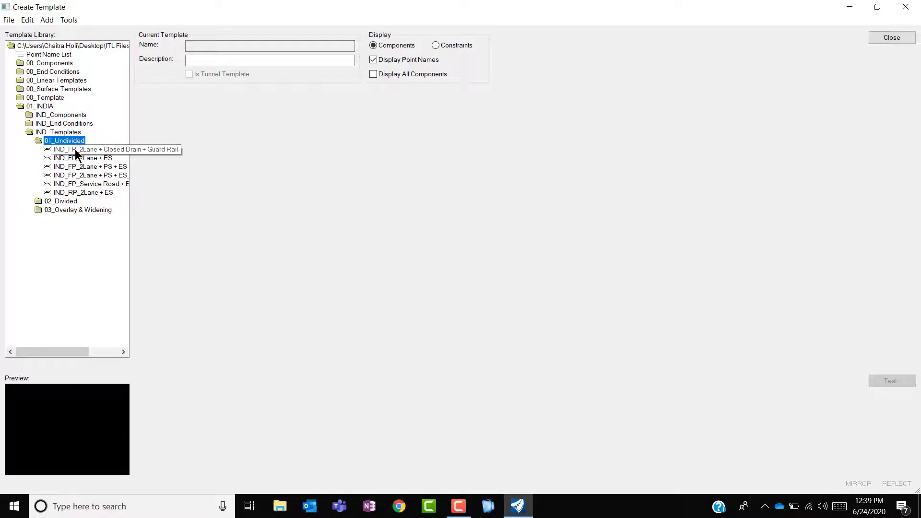
pyautogui.doubleClick(75, 149)
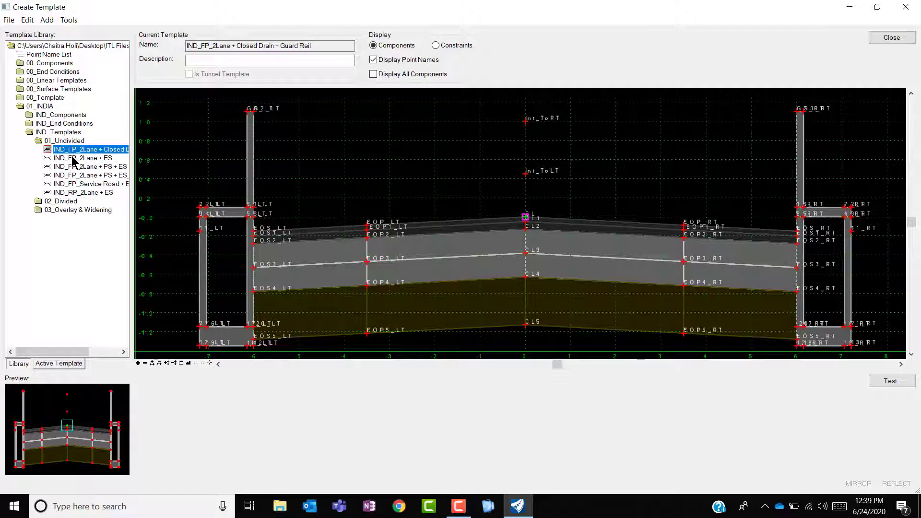
# Step: Preview the 2Lane + ES, PS + ES, HillSide and Service Road templates, ending on IND_RP_2Lane + ES
pyautogui.click(74, 160)
pyautogui.doubleClick(74, 160)
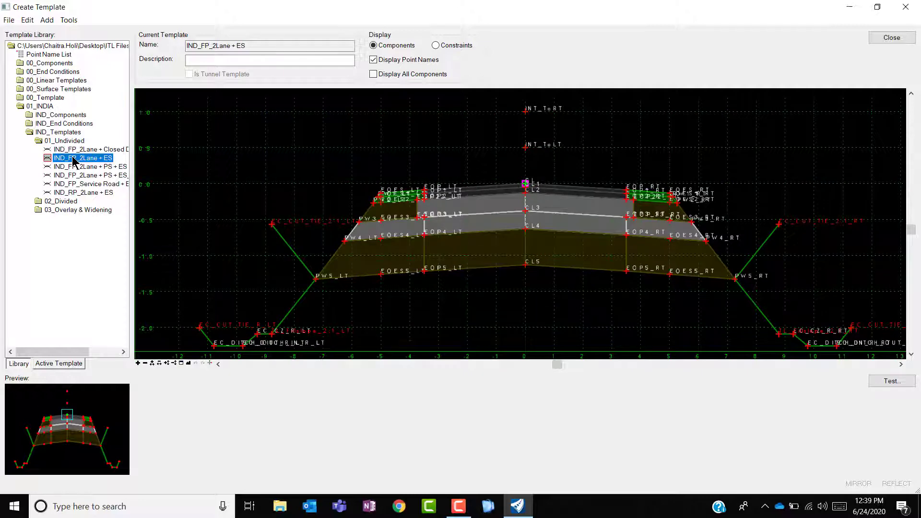
pyautogui.doubleClick(81, 168)
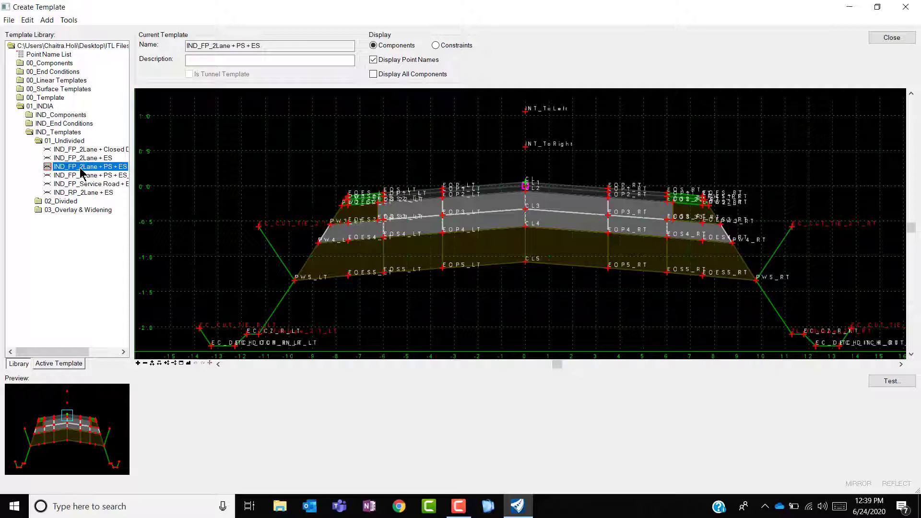
pyautogui.doubleClick(82, 175)
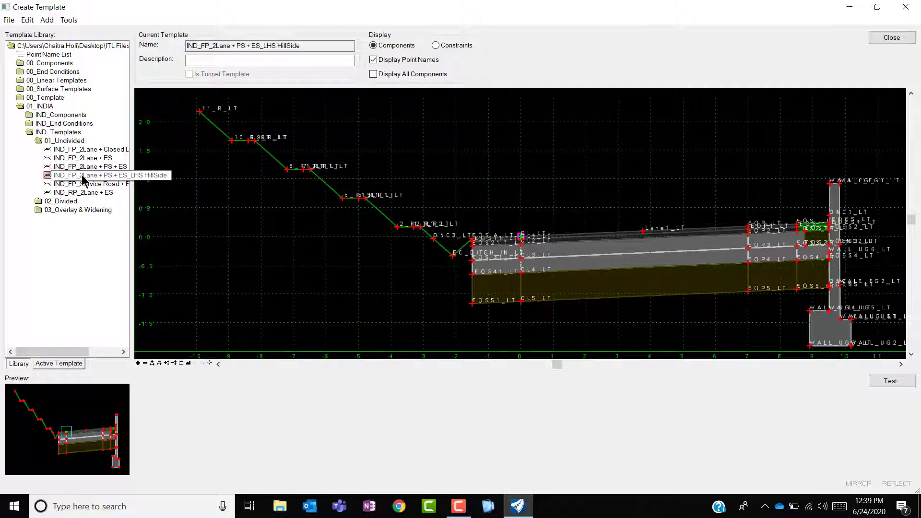
pyautogui.doubleClick(84, 186)
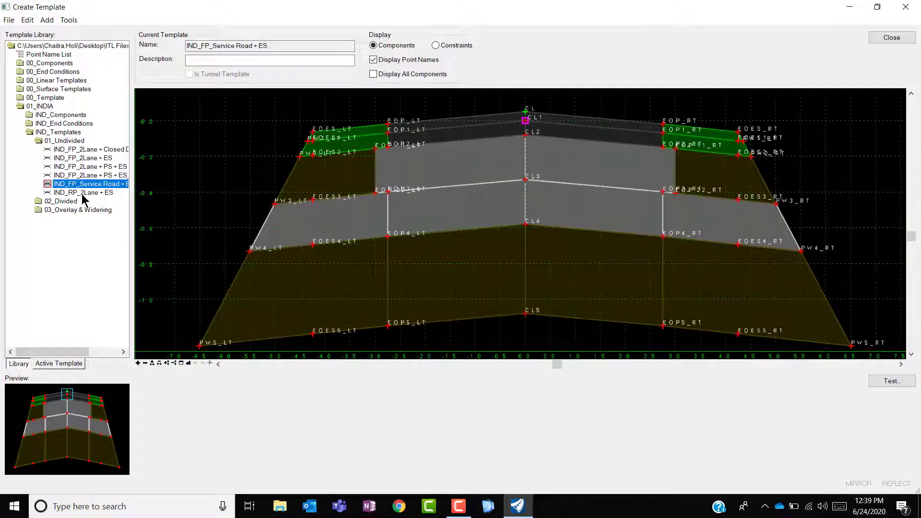
pyautogui.doubleClick(83, 192)
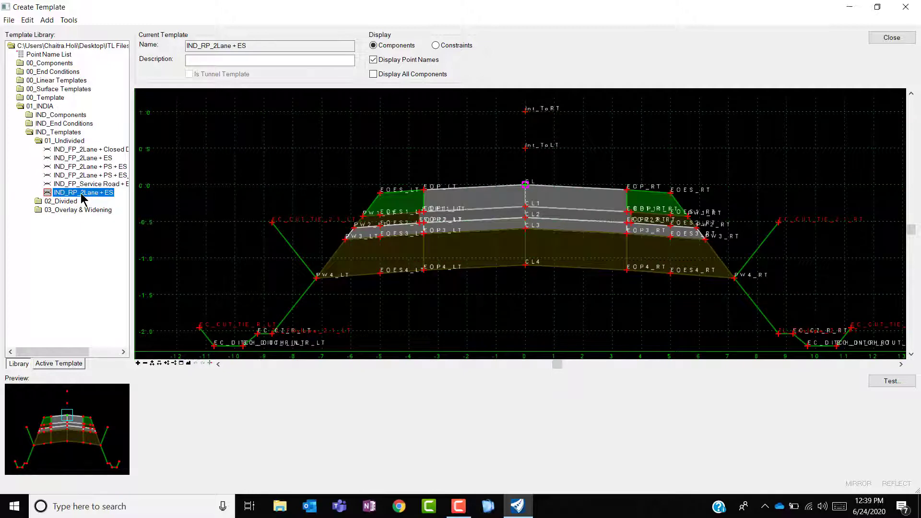
pyautogui.doubleClick(37, 141)
# Step: Preview the 02_Divided templates: 4 Lane HillSide, 4LaneCB, 4LaneDM and 4LaneRM
pyautogui.click(37, 150)
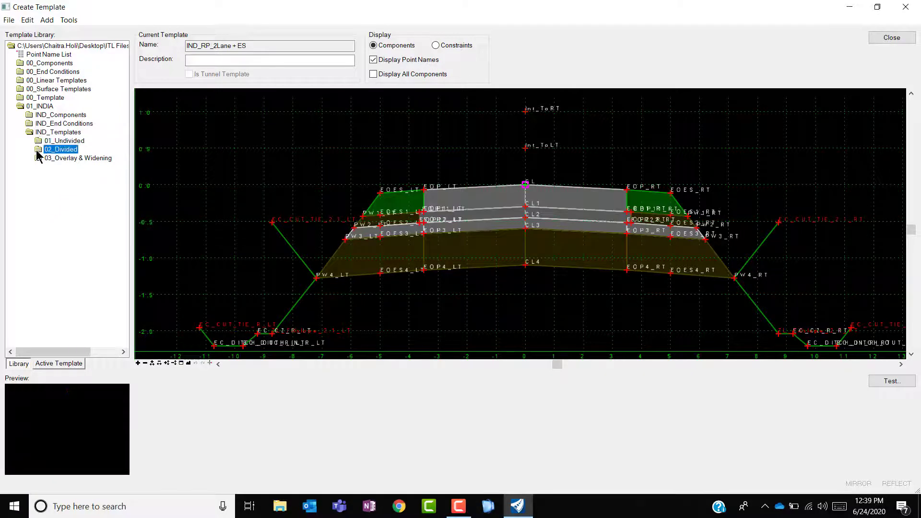
pyautogui.doubleClick(37, 152)
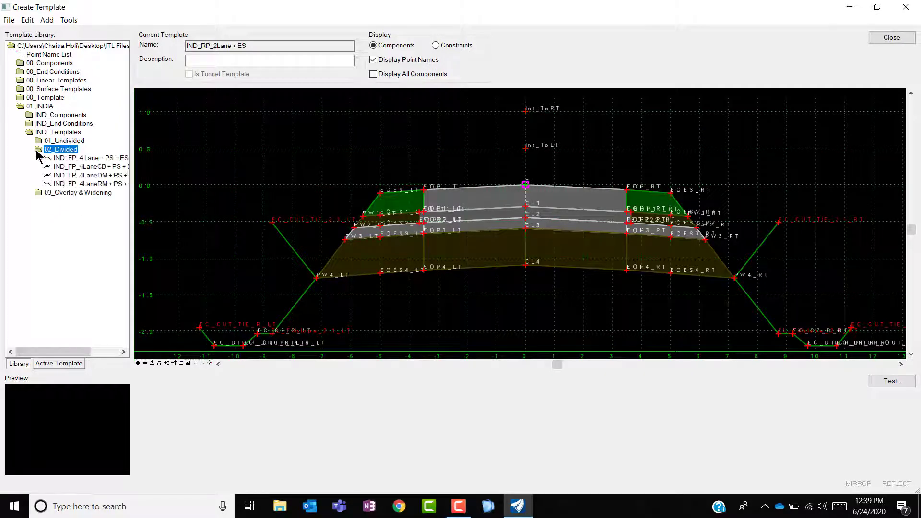
pyautogui.click(83, 159)
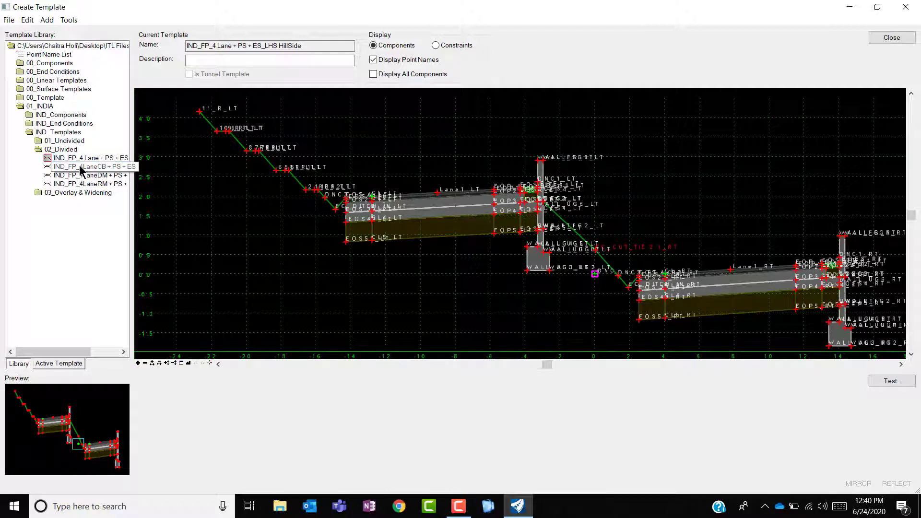
pyautogui.click(81, 168)
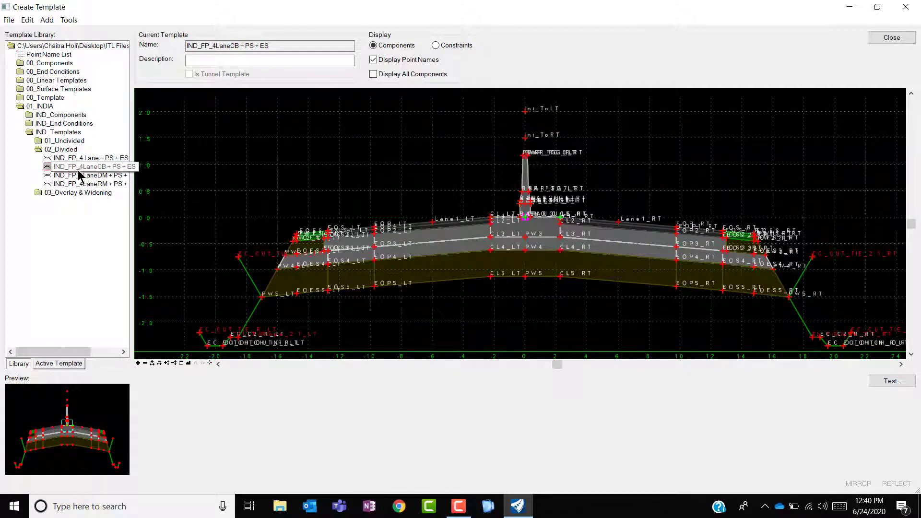
pyautogui.click(80, 174)
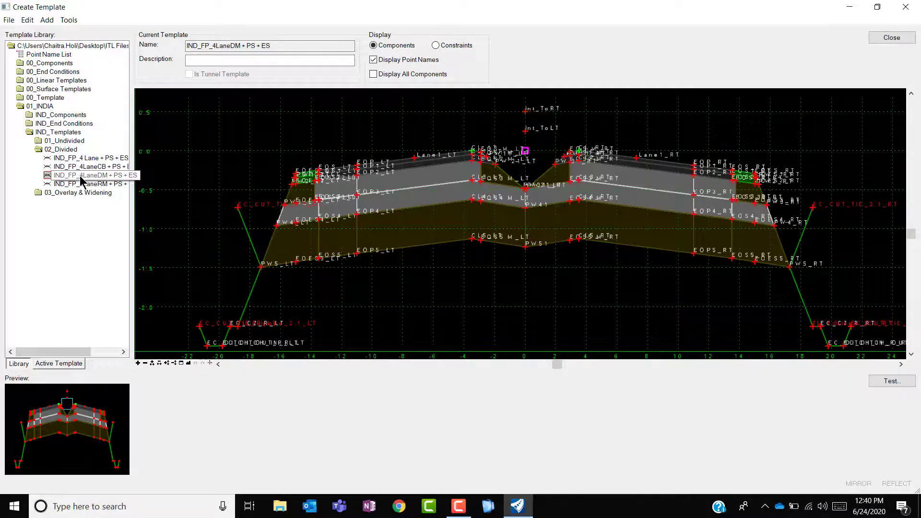
pyautogui.click(78, 184)
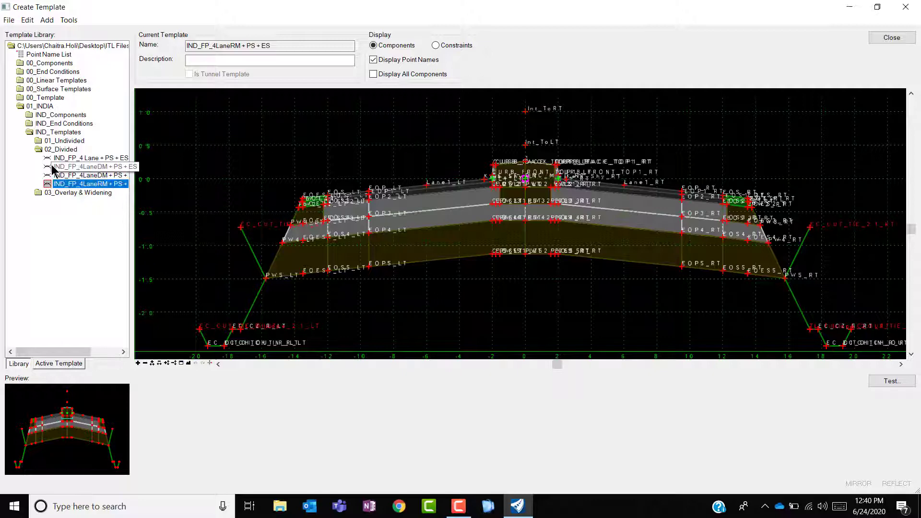
pyautogui.doubleClick(39, 151)
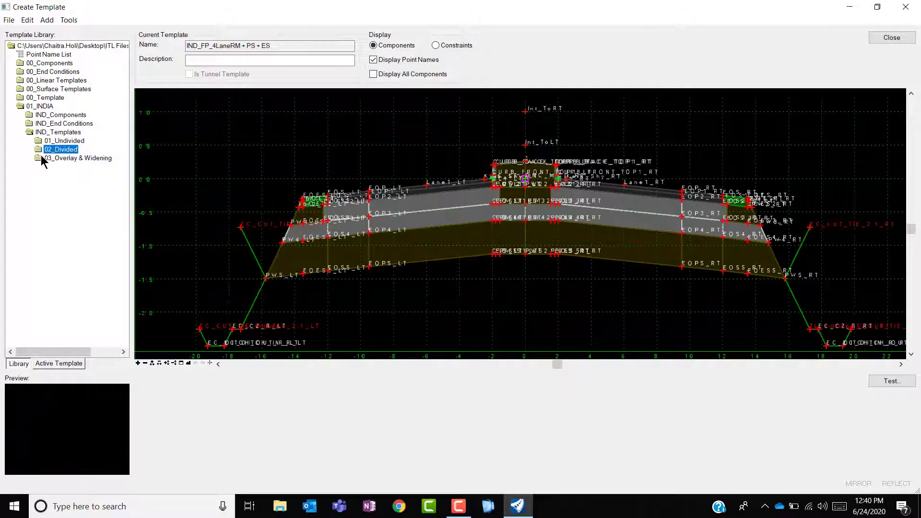
# Step: Preview the concentric, LHS and RHS eccentric widening overlay templates, leaving RHS loaded
pyautogui.doubleClick(41, 158)
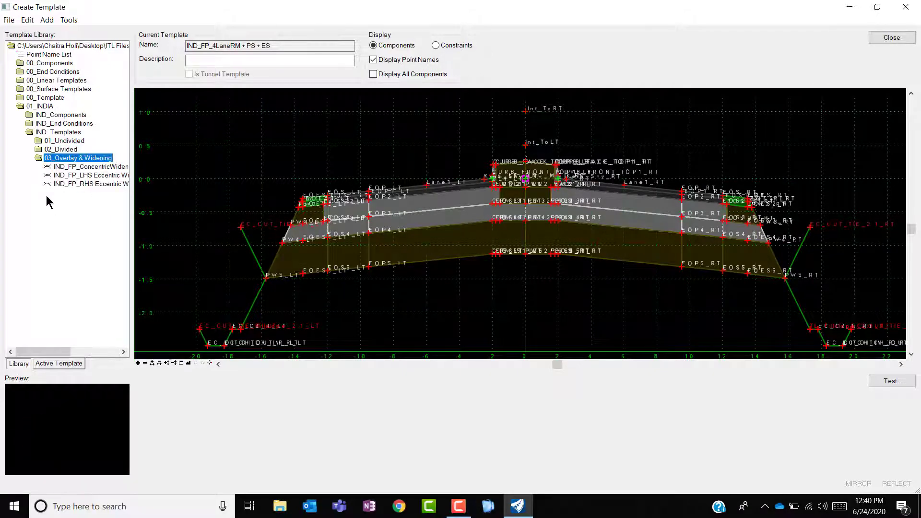
pyautogui.doubleClick(84, 168)
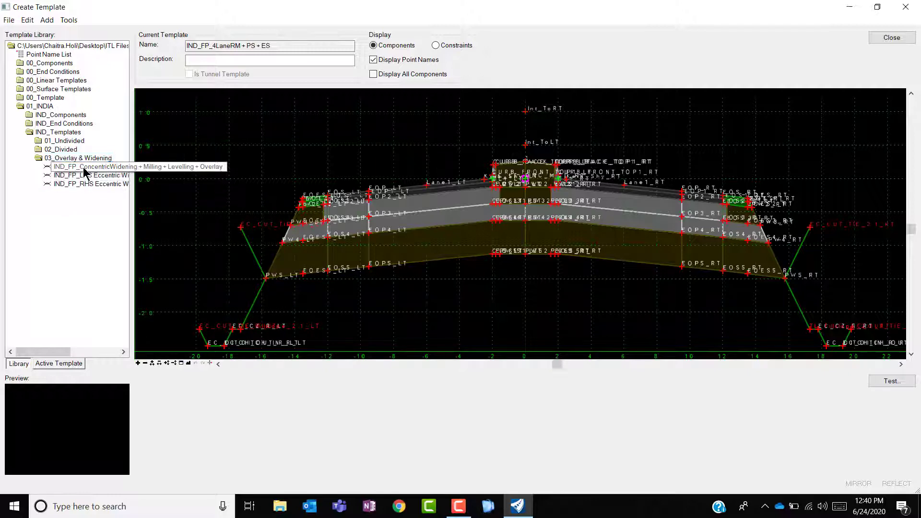
pyautogui.doubleClick(84, 176)
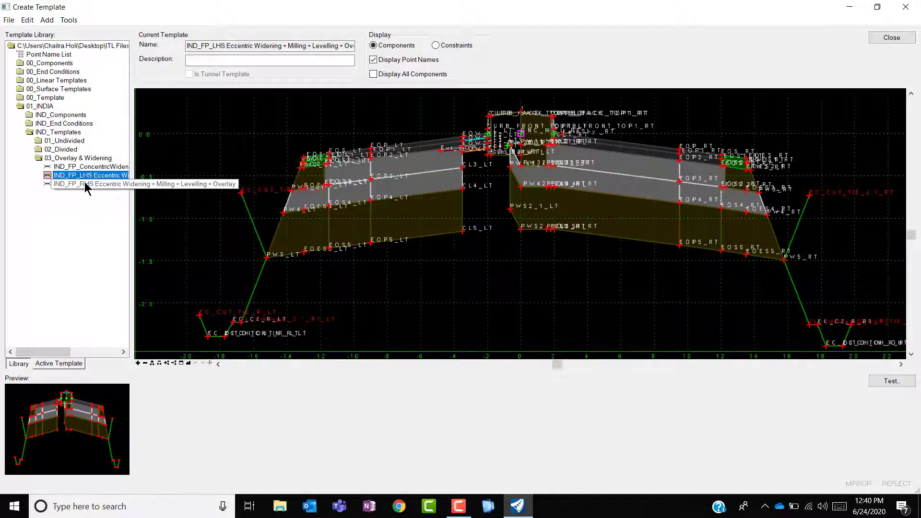
pyautogui.doubleClick(85, 183)
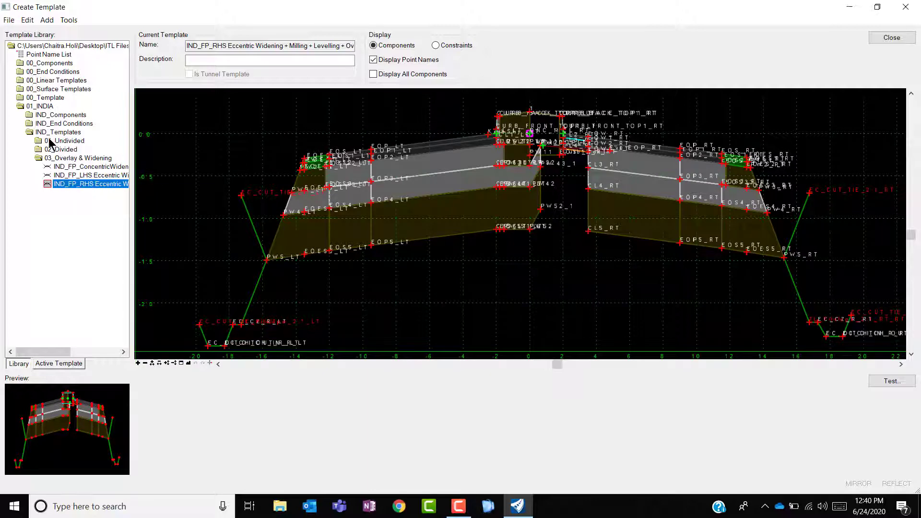
pyautogui.doubleClick(38, 158)
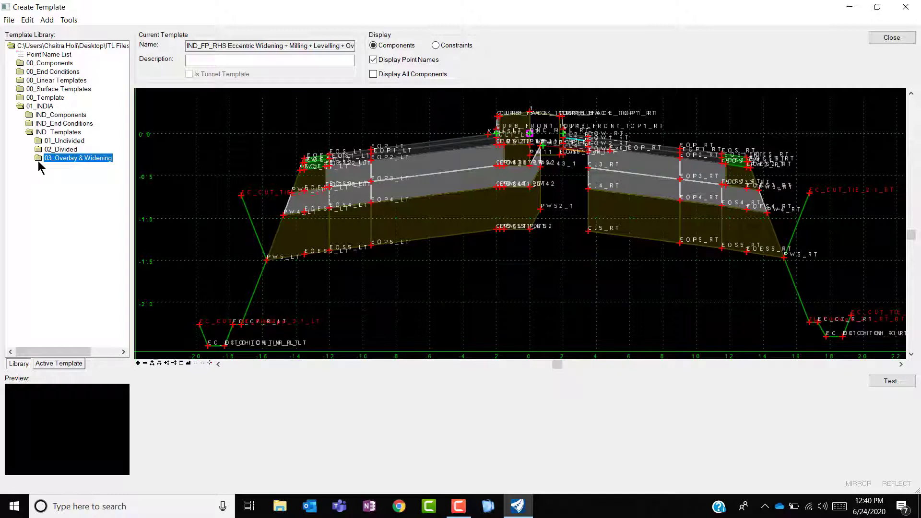
# Step: Copy IND_FP_4LaneRM + PS + ES and paste the copy into the 02_Divided folder
pyautogui.click(39, 149)
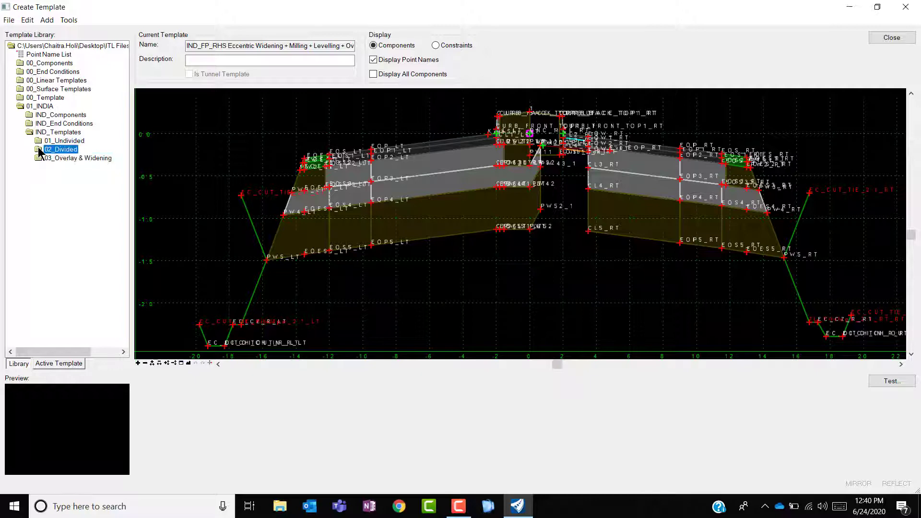
pyautogui.doubleClick(39, 150)
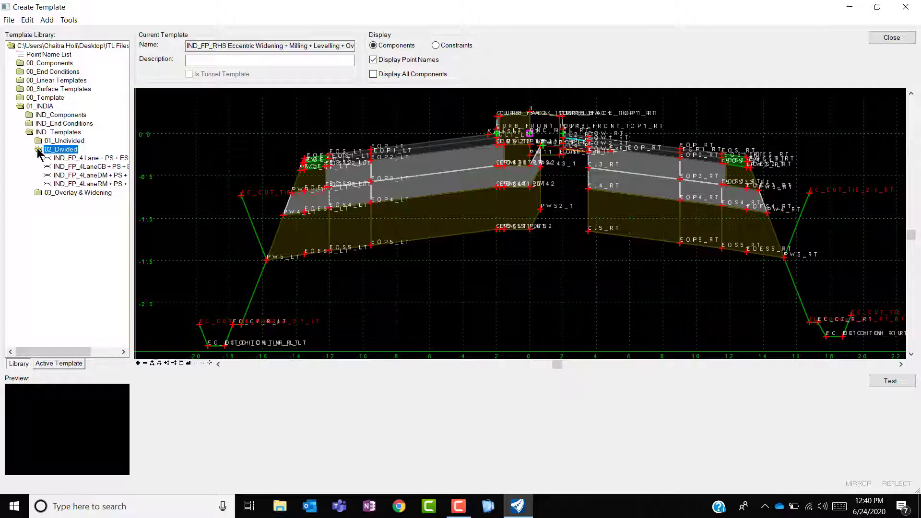
pyautogui.click(91, 186)
pyautogui.rightClick(91, 186)
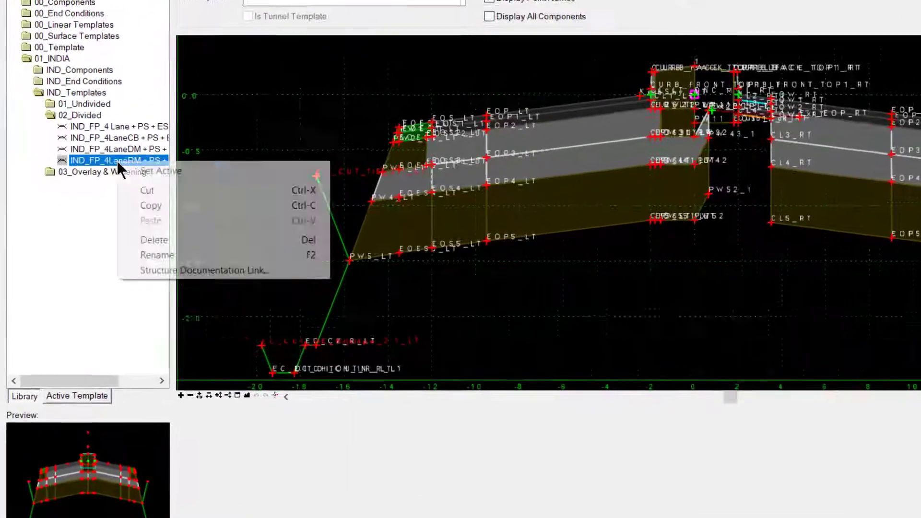
pyautogui.click(111, 217)
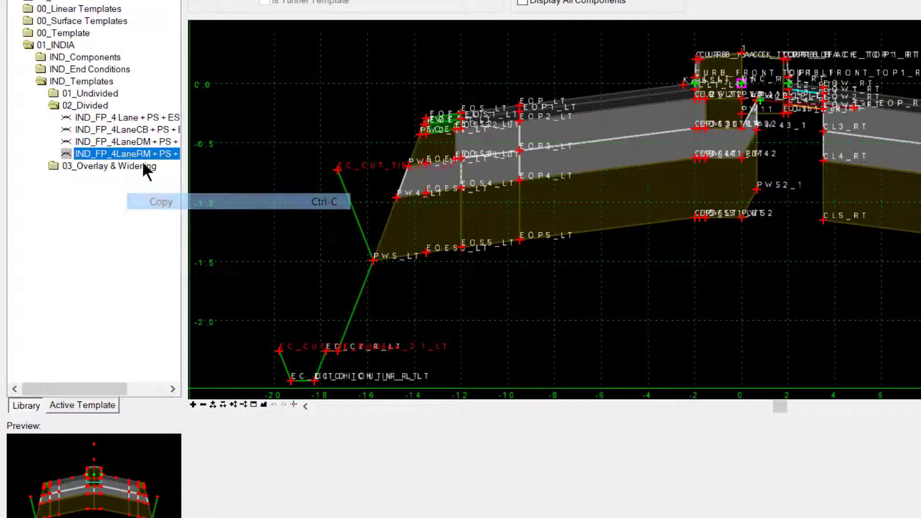
pyautogui.rightClick(86, 105)
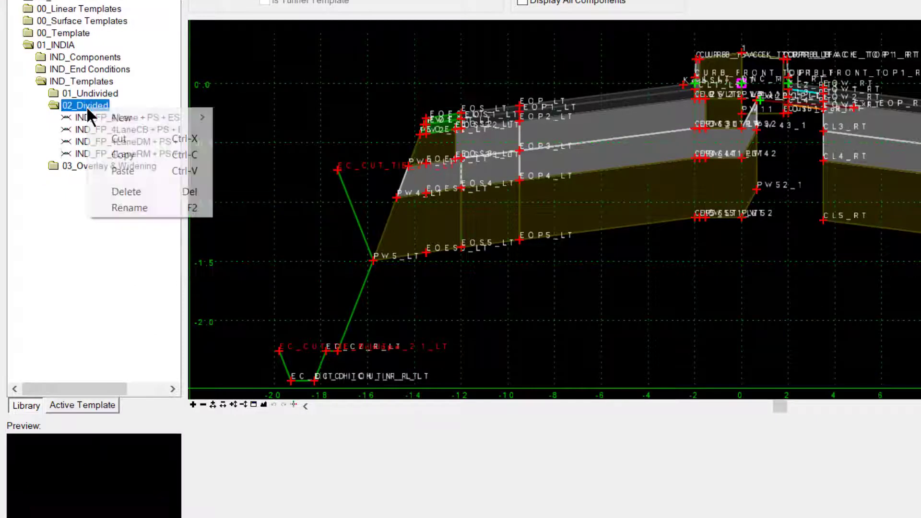
pyautogui.click(125, 171)
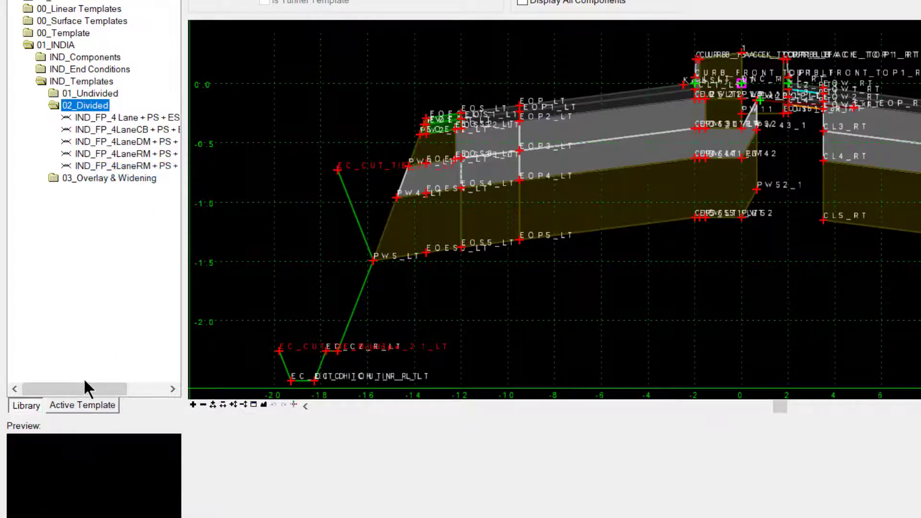
pyautogui.moveTo(105, 384); pyautogui.dragTo(141, 384)
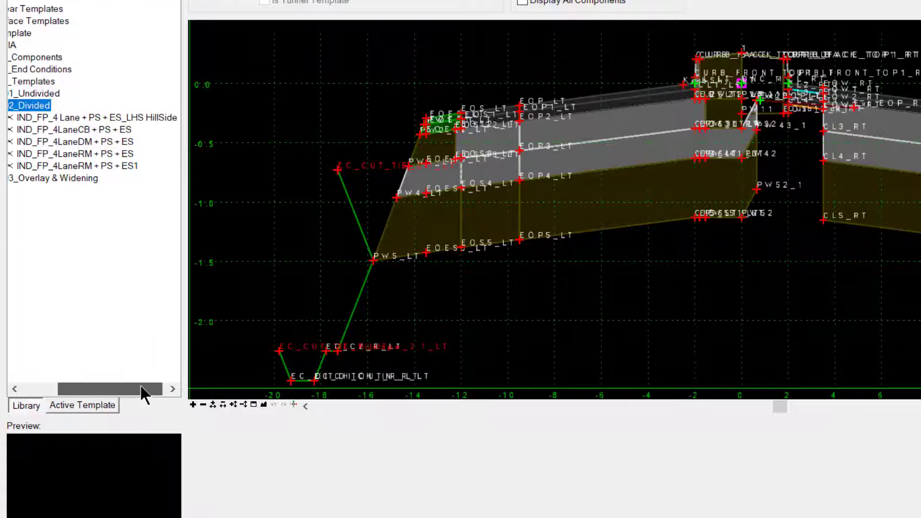
# Step: Rename the pasted copy to IND_FP_6LaneRM + PS + ES
pyautogui.click(95, 166)
pyautogui.rightClick(95, 168)
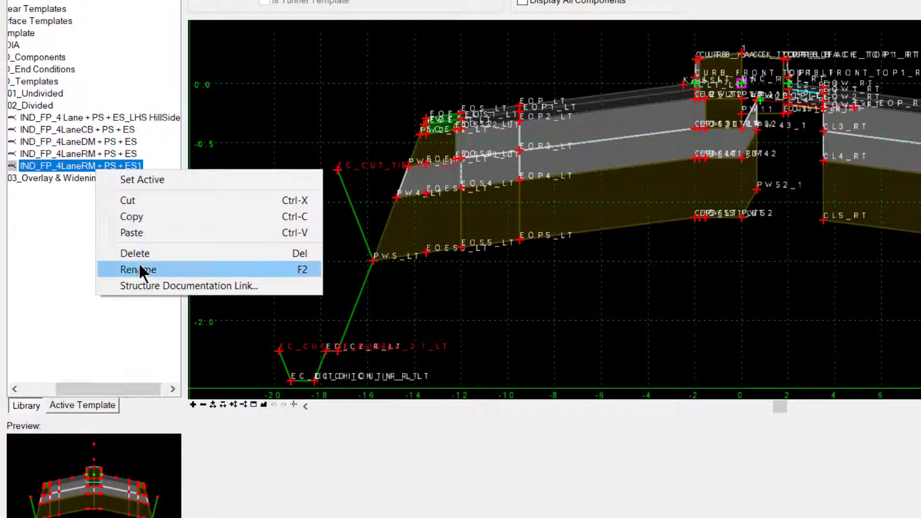
pyautogui.click(138, 268)
pyautogui.click(56, 167)
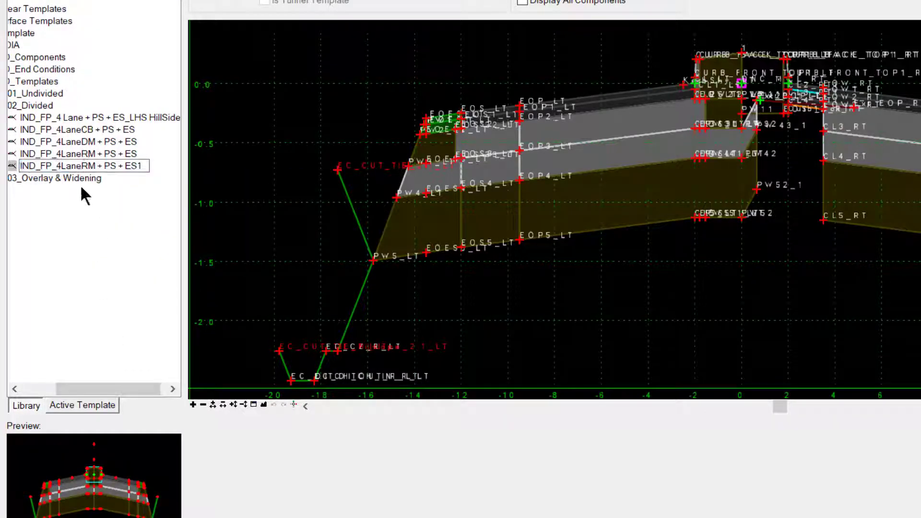
pyautogui.press('Delete')
pyautogui.write('6')
pyautogui.click(143, 165)
pyautogui.press('BackSpace')
pyautogui.moveTo(95, 388); pyautogui.dragTo(63, 393)
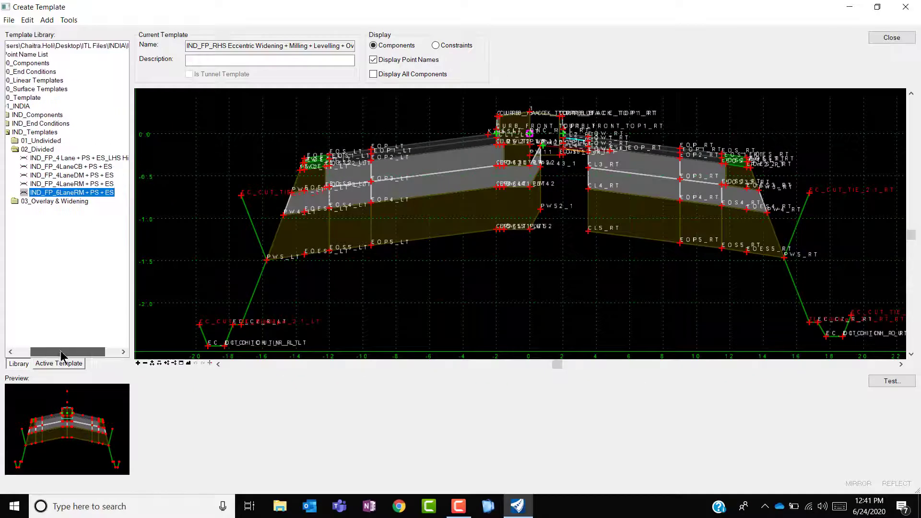
# Step: Load IND_FP_6LaneRM + PS + ES, zoom in, and open point EOP_LT's properties
pyautogui.doubleClick(54, 199)
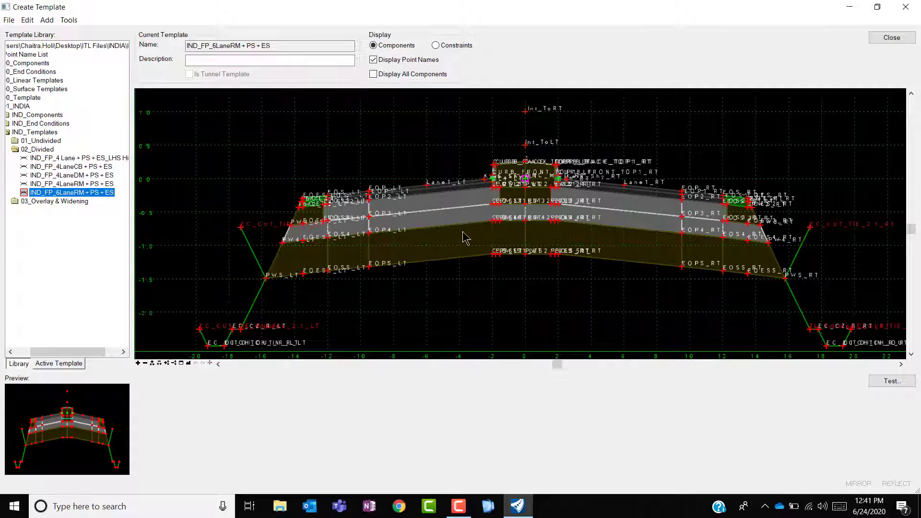
pyautogui.scroll(1, 435, 222)
pyautogui.scroll(1, 435, 222)
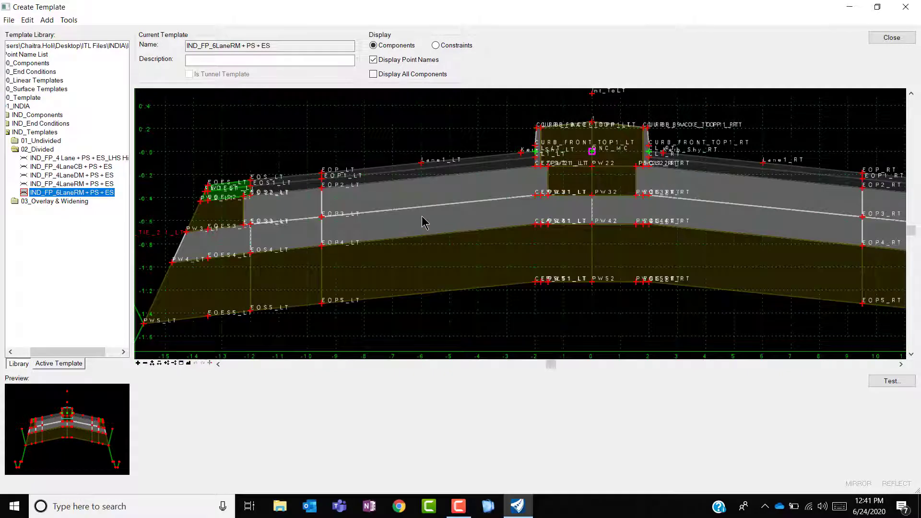
pyautogui.doubleClick(325, 178)
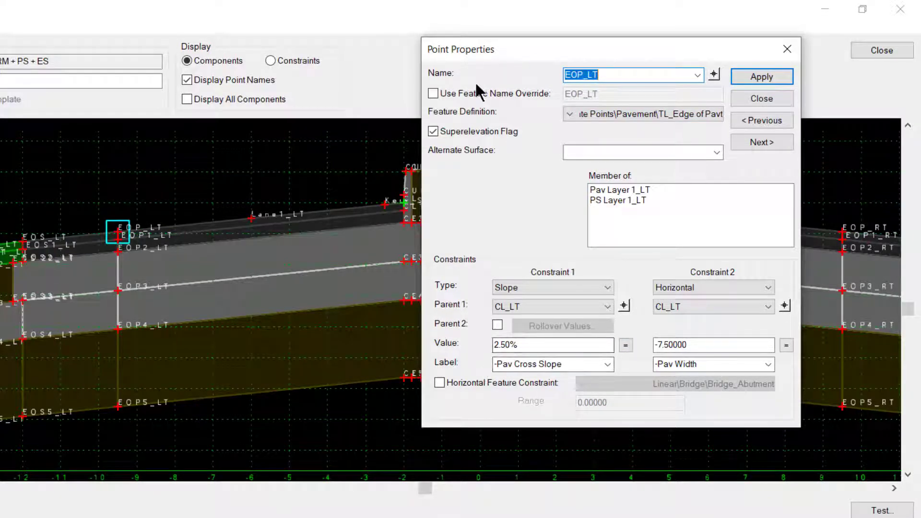
# Step: Close the EOP_LT properties and inspect points EOES1_LT through EOS1_RT in the Points list
pyautogui.click(759, 97)
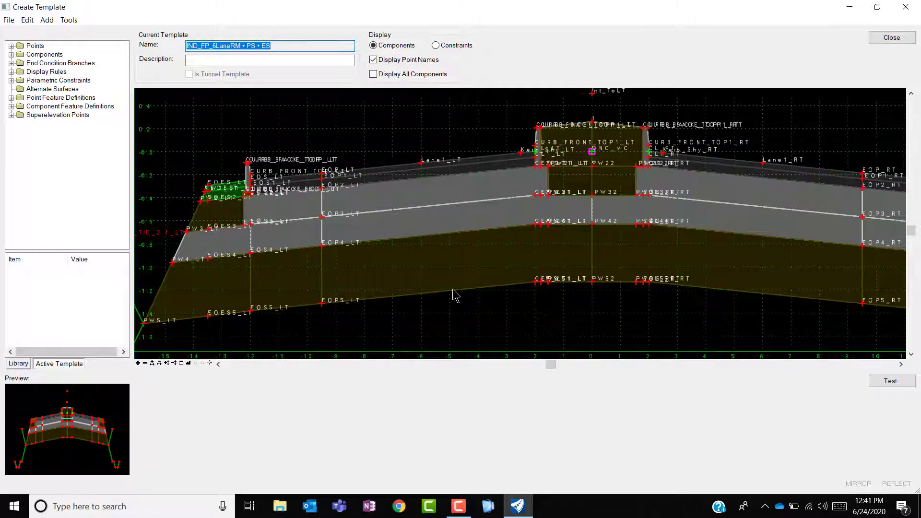
pyautogui.moveTo(420, 241)
pyautogui.click(12, 47)
pyautogui.click(11, 45)
pyautogui.click(48, 54)
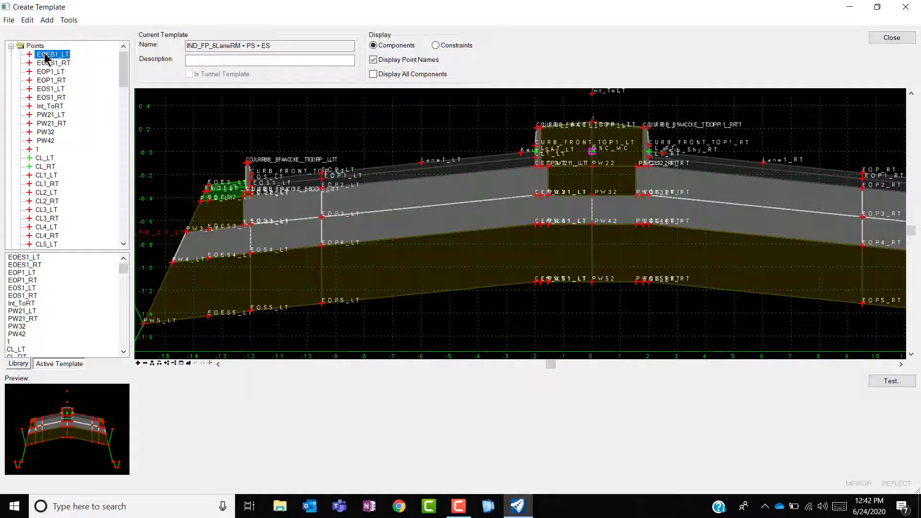
pyautogui.scroll(-2, 454, 233)
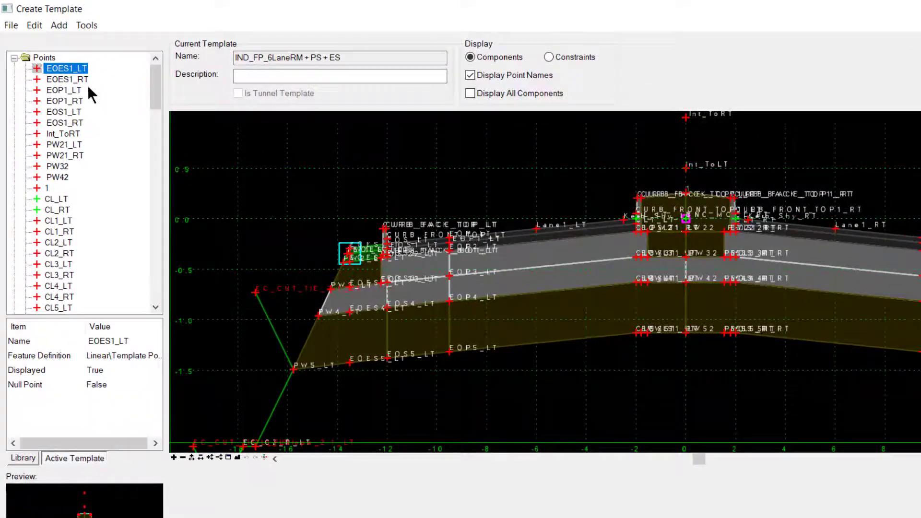
pyautogui.click(74, 80)
pyautogui.click(72, 90)
pyautogui.click(66, 102)
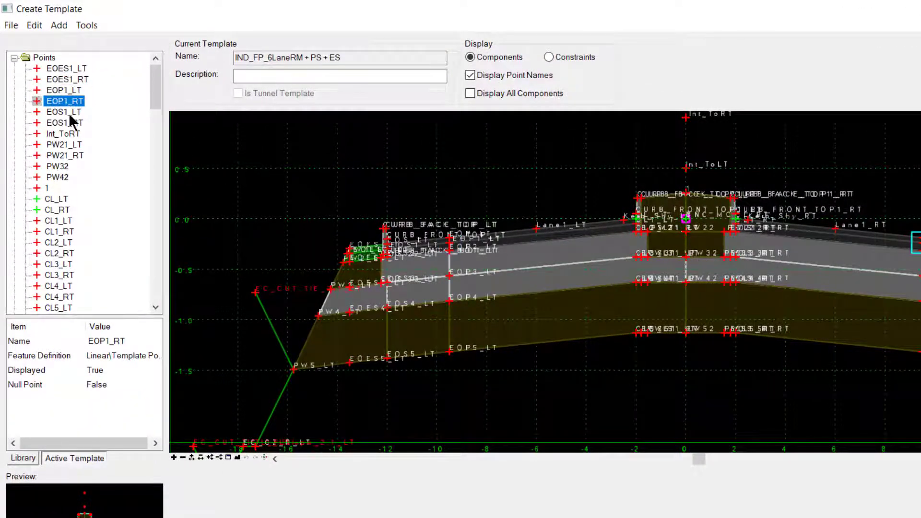
pyautogui.click(70, 114)
pyautogui.click(75, 123)
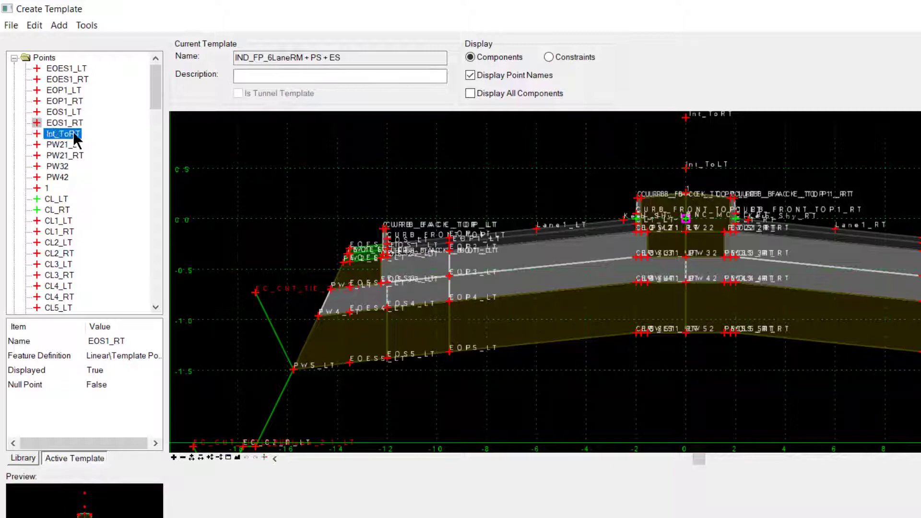
# Step: Inspect points Int_ToRT, PW21, PW32, PW42 and CL_LT through CL4_LT, then collapse Points
pyautogui.click(73, 132)
pyautogui.click(66, 143)
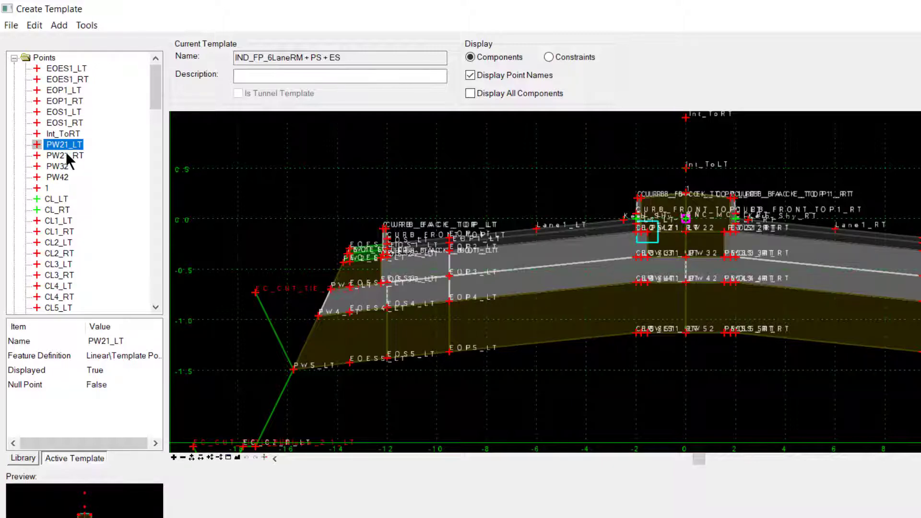
pyautogui.click(67, 157)
pyautogui.click(66, 166)
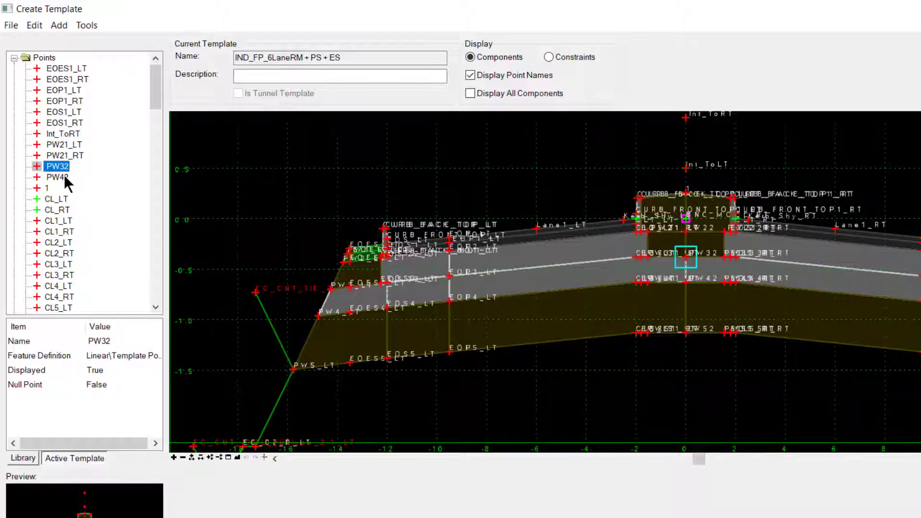
pyautogui.click(65, 175)
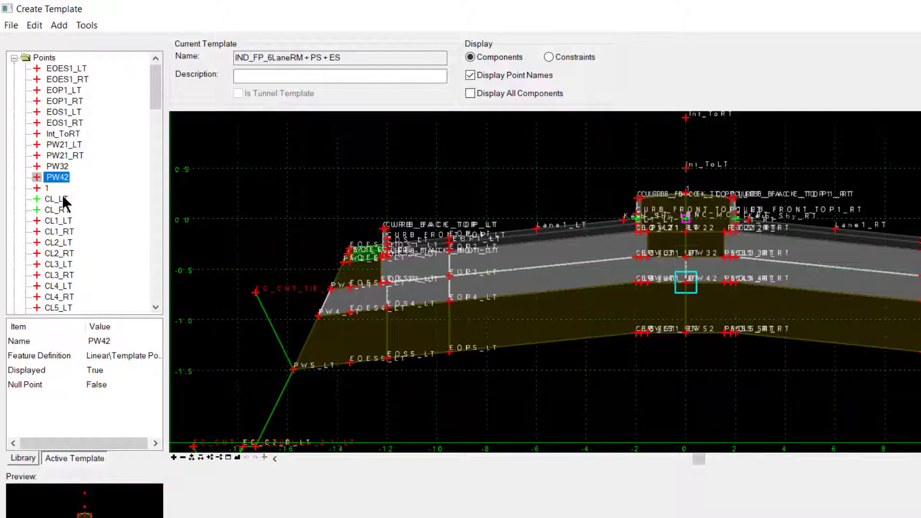
pyautogui.click(63, 198)
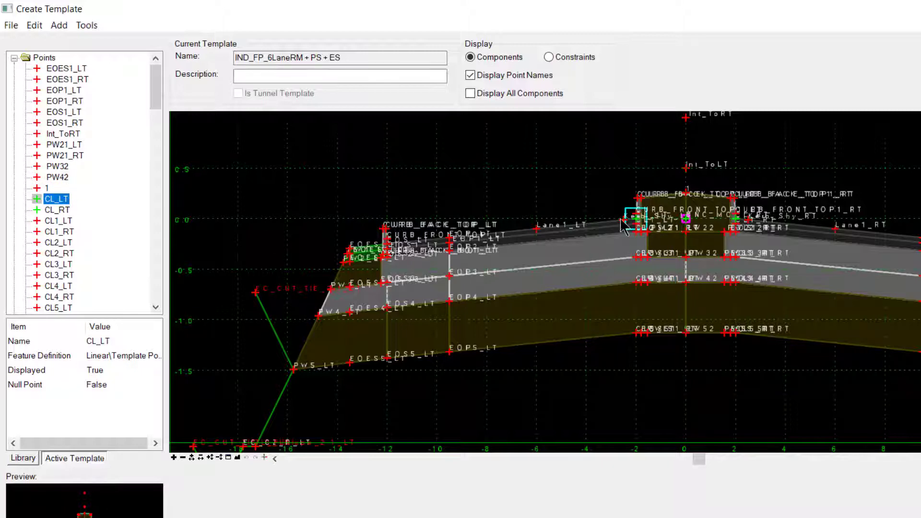
pyautogui.click(58, 242)
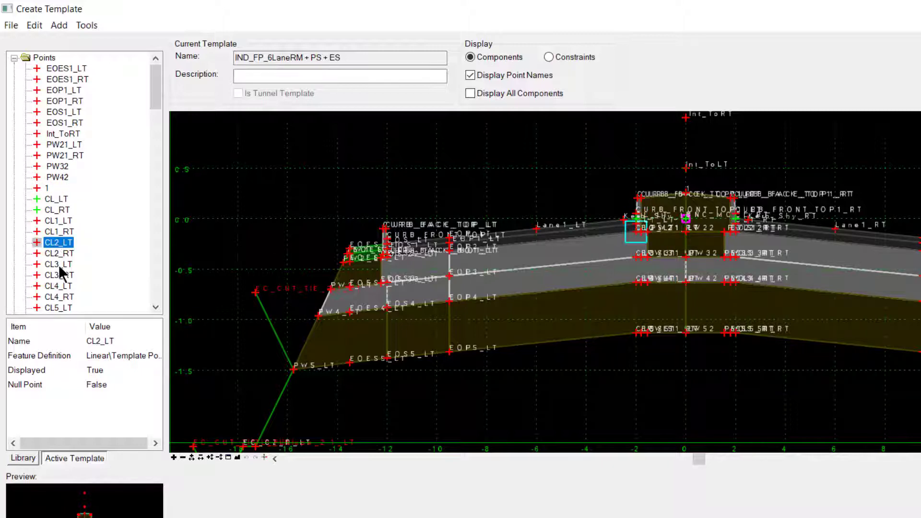
pyautogui.click(61, 263)
pyautogui.click(59, 286)
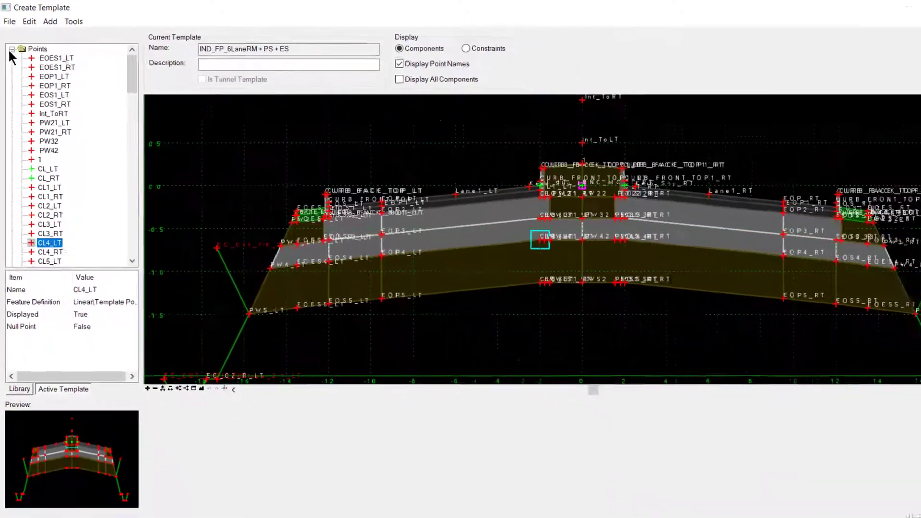
pyautogui.click(13, 57)
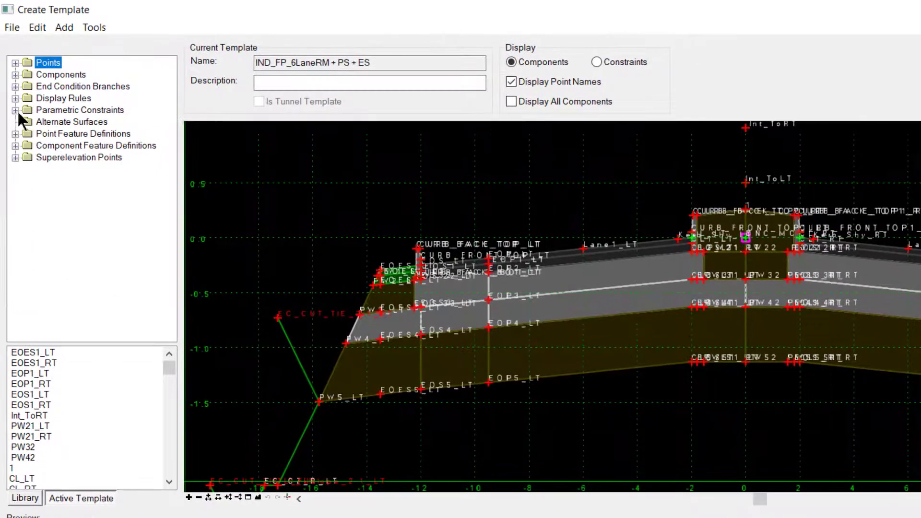
# Step: Turn off Display Point Names and select BC Depth under Parametric Constraints
pyautogui.click(15, 110)
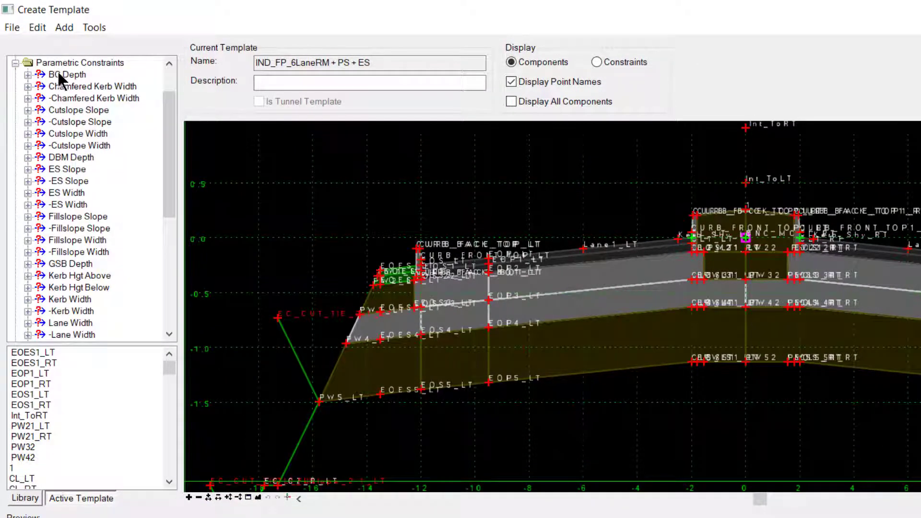
pyautogui.scroll(-3, 61, 262)
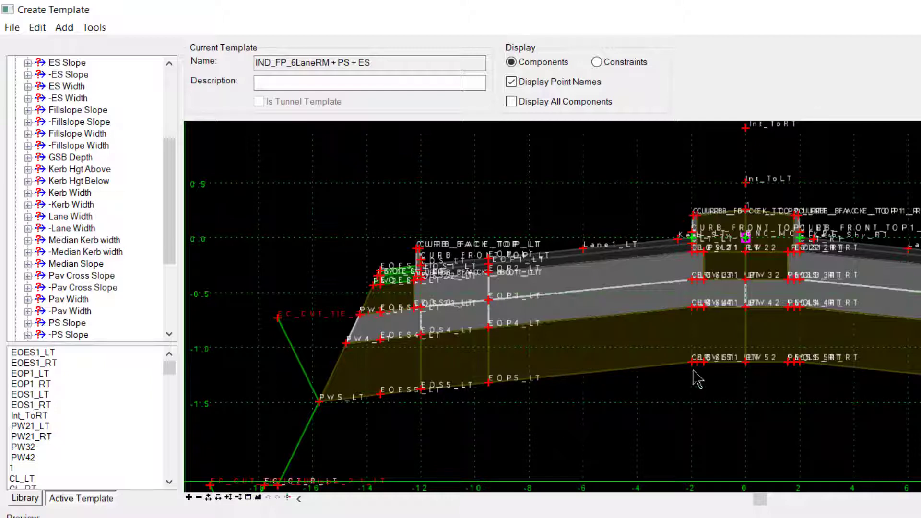
pyautogui.scroll(4, 100, 188)
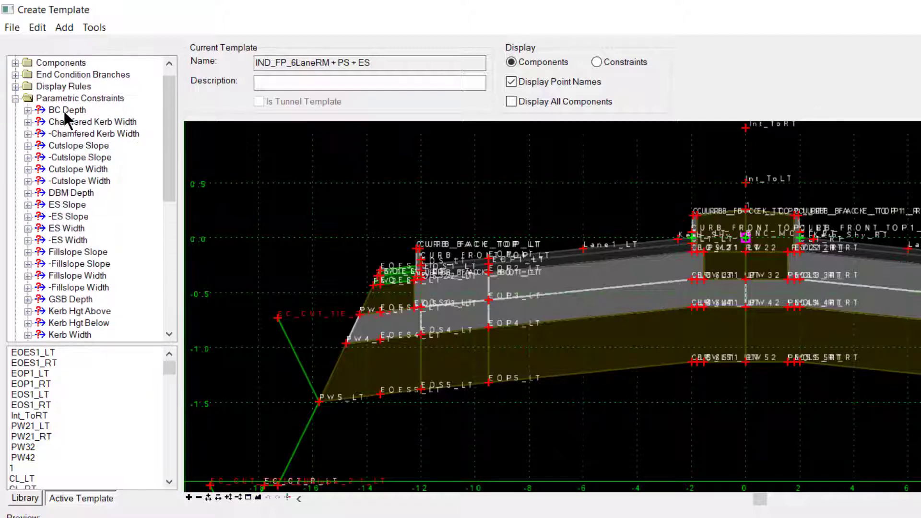
pyautogui.click(66, 111)
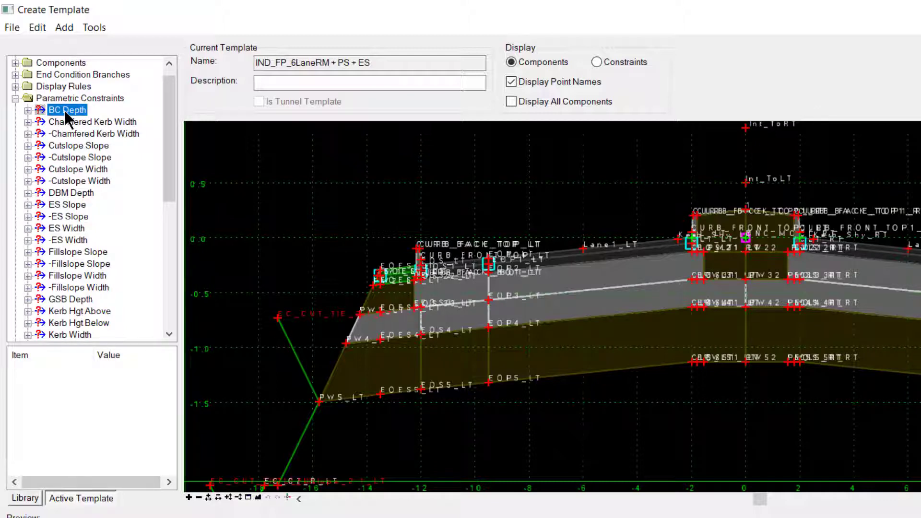
pyautogui.click(510, 82)
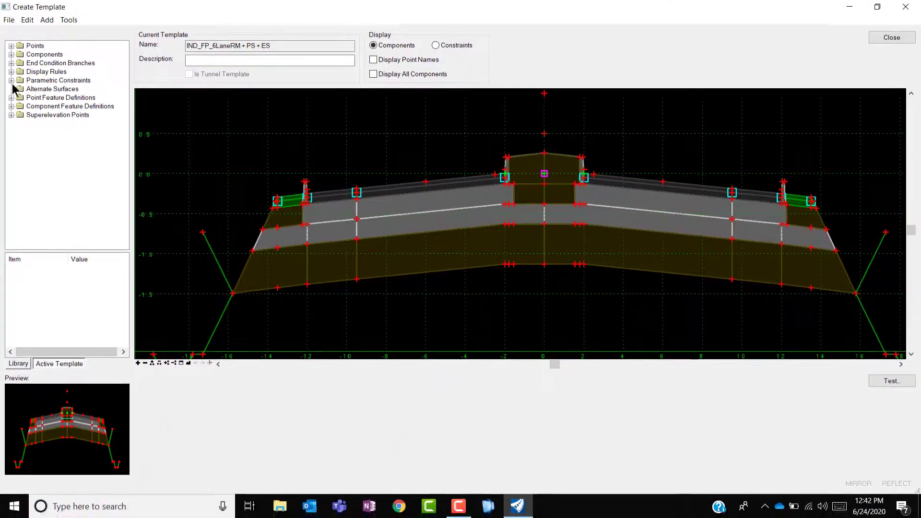
pyautogui.doubleClick(22, 95)
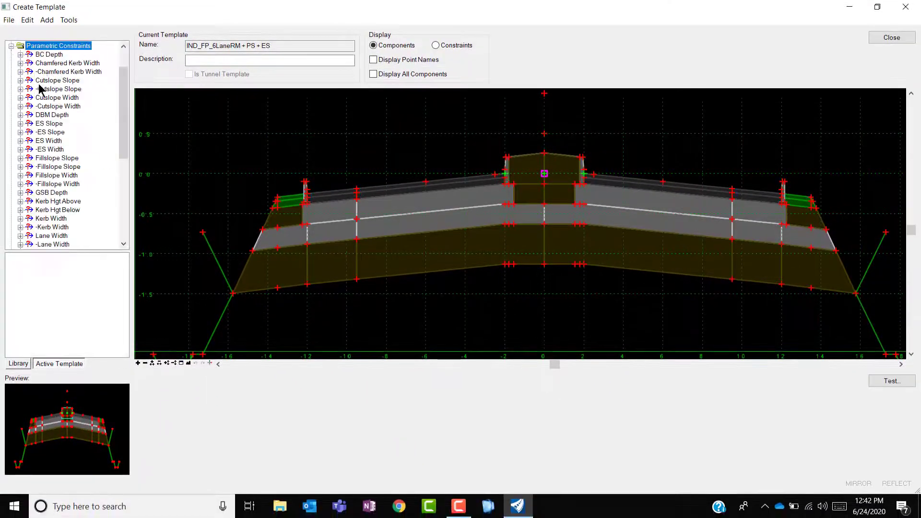
pyautogui.click(62, 71)
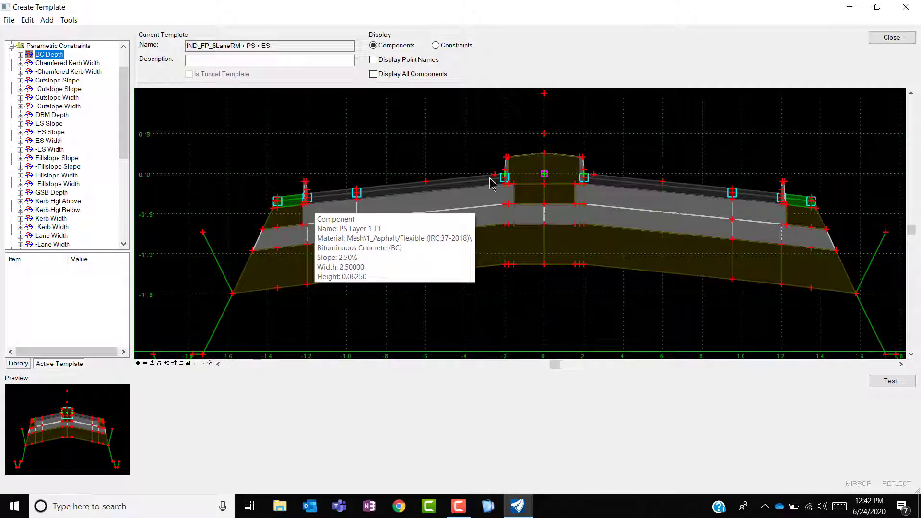
pyautogui.moveTo(751, 202)
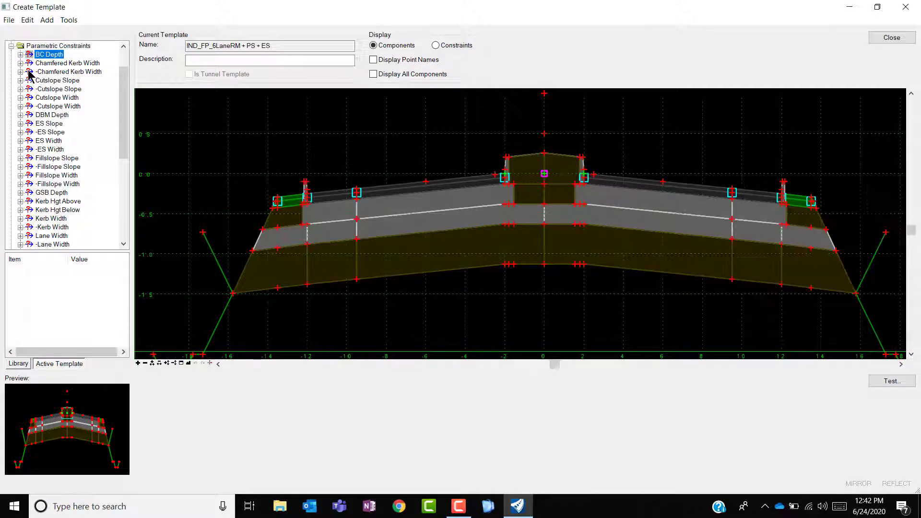
# Step: Replace BC Depth's default value with -0.08, confirm, and collapse the constraints list
pyautogui.doubleClick(48, 58)
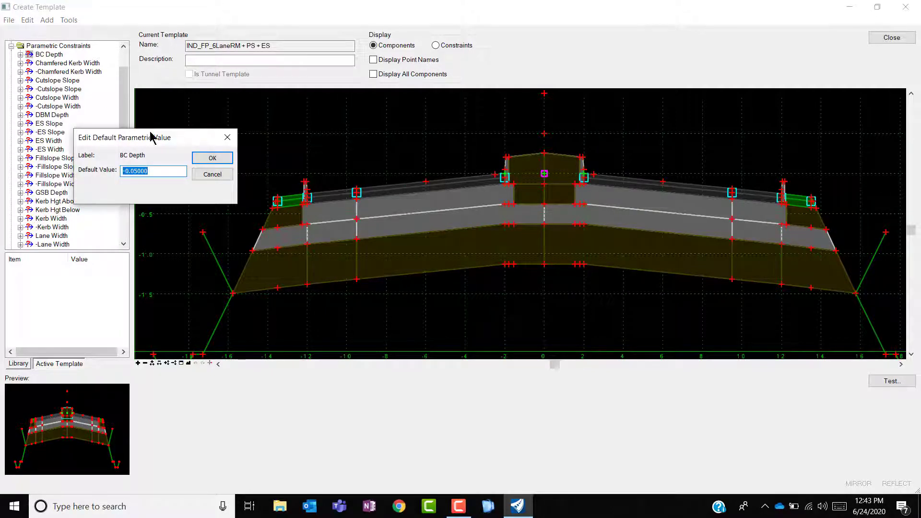
pyautogui.moveTo(157, 172); pyautogui.dragTo(119, 194)
pyautogui.write('-')
pyautogui.click(225, 164)
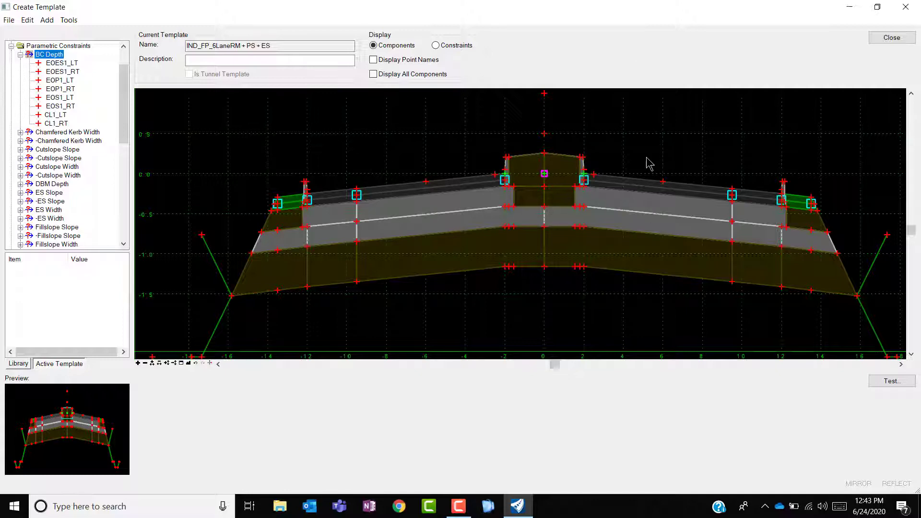
pyautogui.click(11, 46)
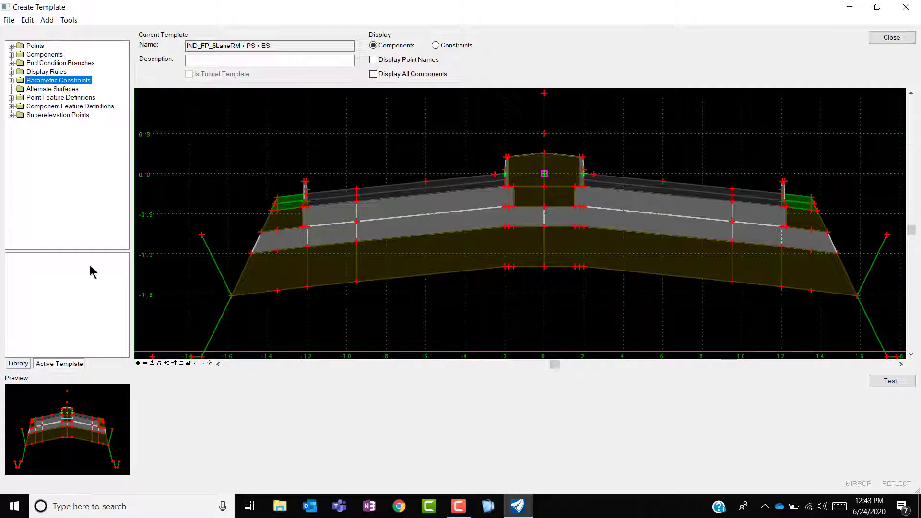
# Step: Save the template library from the Library tab's File menu and close Create Template
pyautogui.click(18, 364)
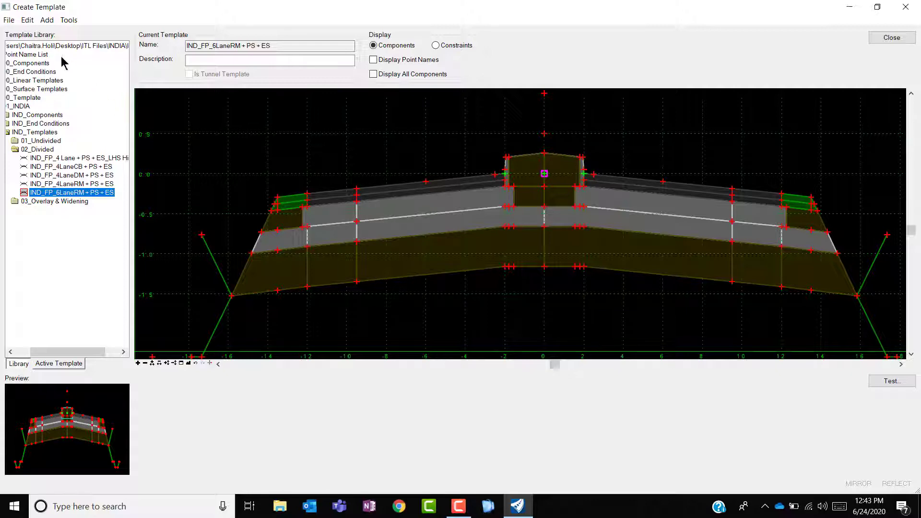
pyautogui.click(9, 20)
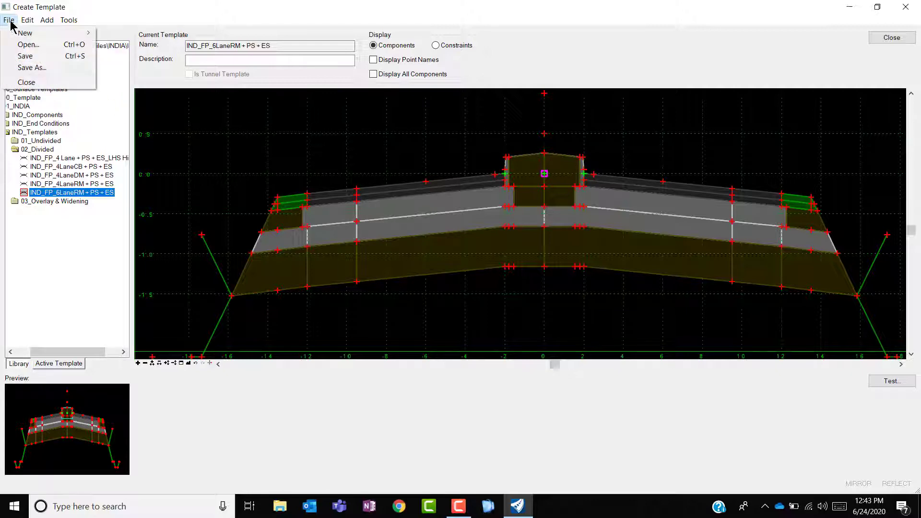
pyautogui.click(26, 58)
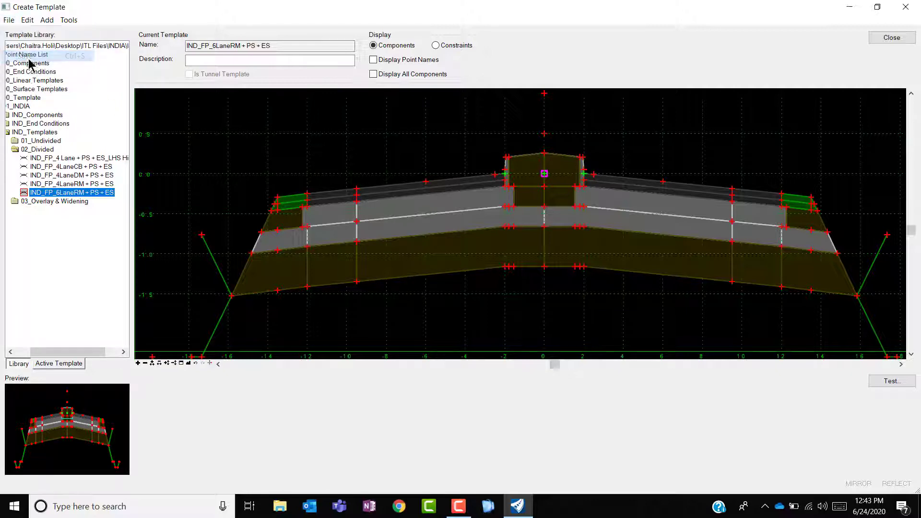
pyautogui.click(898, 39)
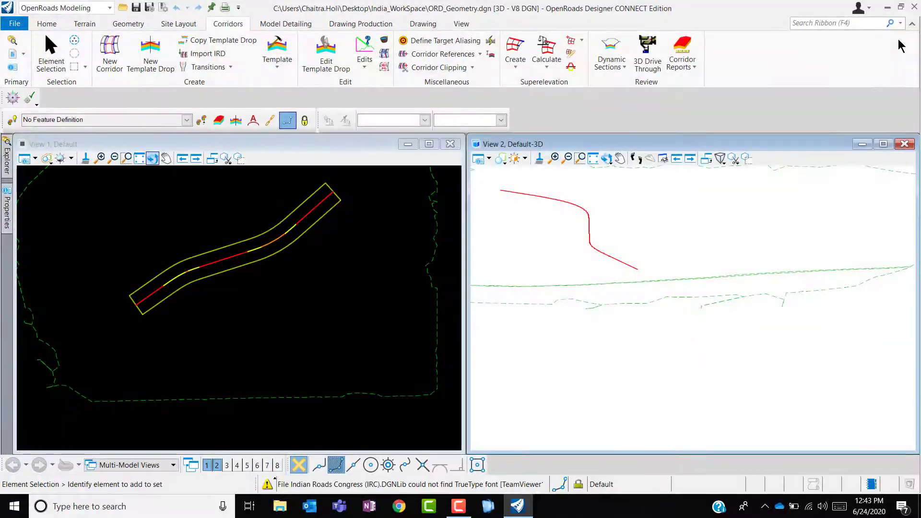
# Step: Start a new template drop on the corridor and browse the template library
pyautogui.click(160, 304)
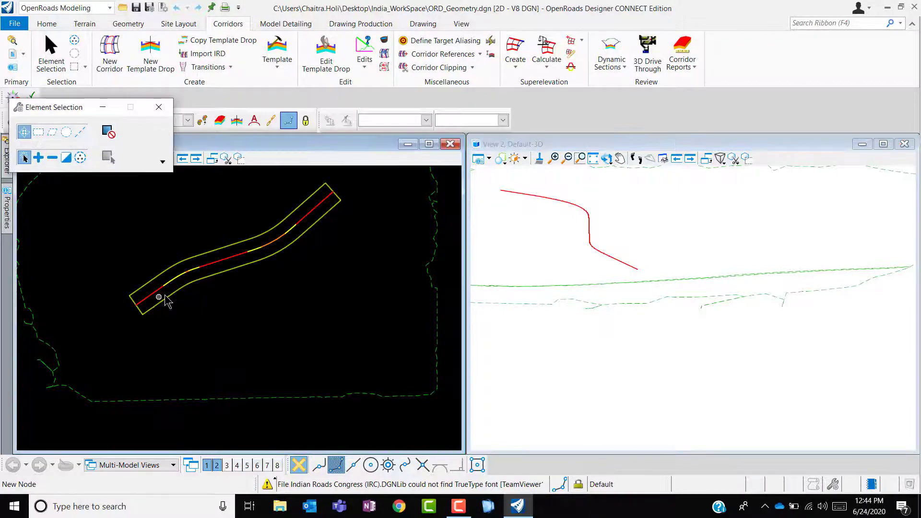
pyautogui.click(146, 74)
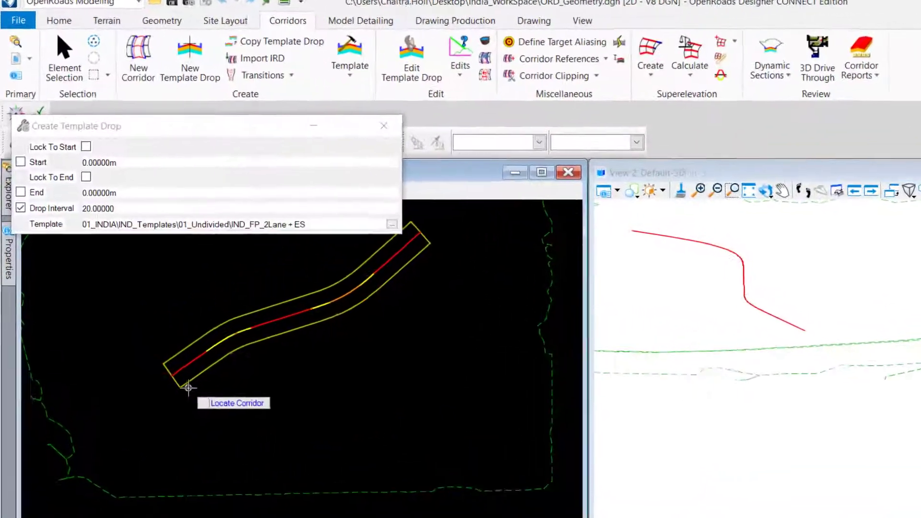
pyautogui.click(199, 398)
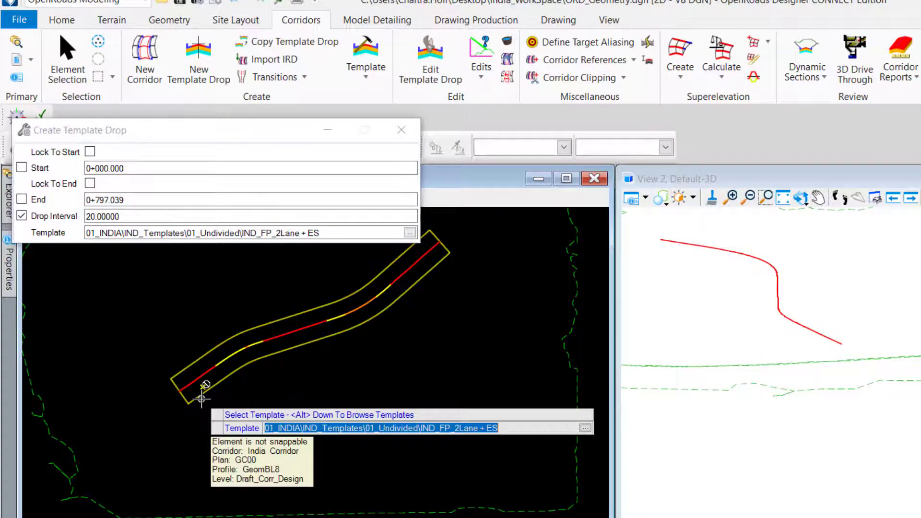
pyautogui.hotkey('alt', 'Down')
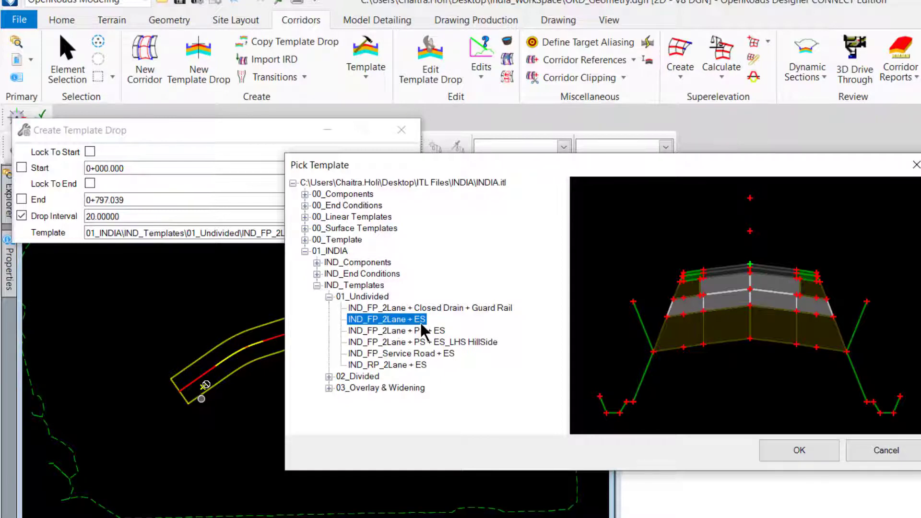
# Step: Drop IND_FP_2Lane + ES from station 0+000.000 to 0+797.039 at a 20.00000 interval
pyautogui.click(799, 450)
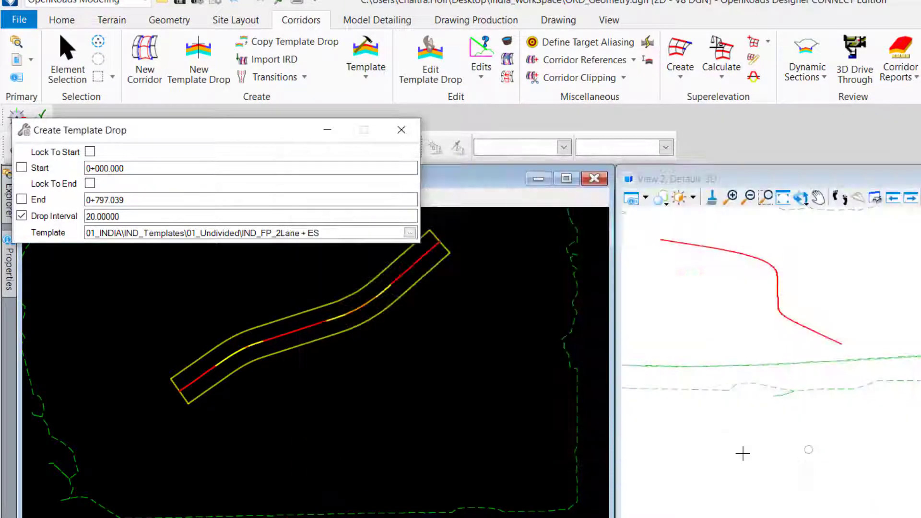
pyautogui.click(296, 399)
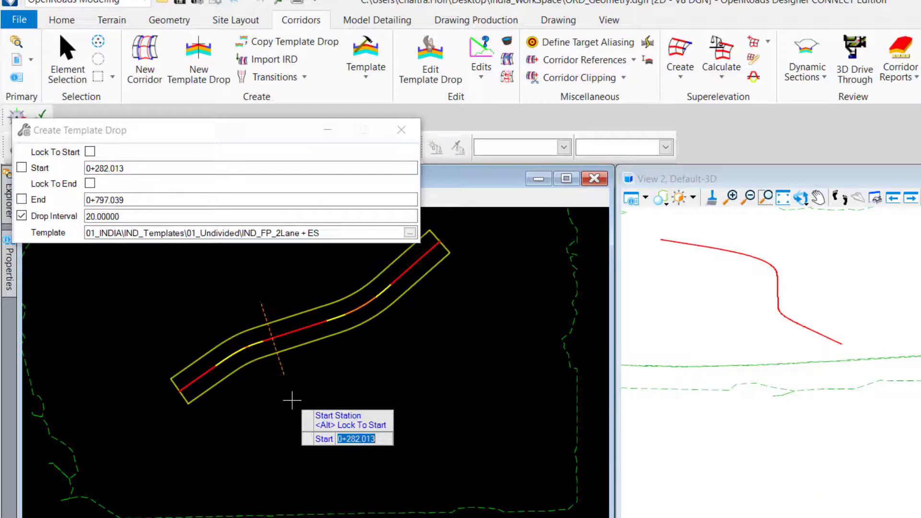
pyautogui.press('alt')
pyautogui.click(292, 400)
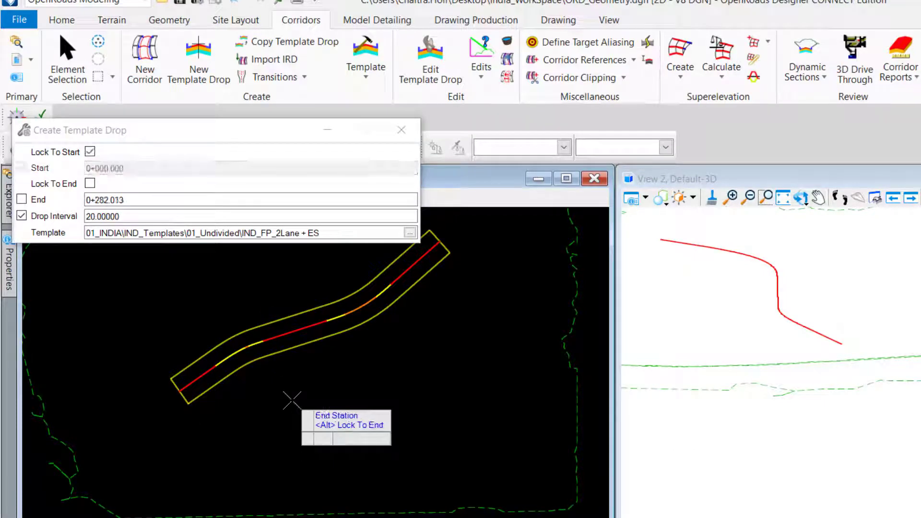
pyautogui.press('alt')
pyautogui.click(292, 401)
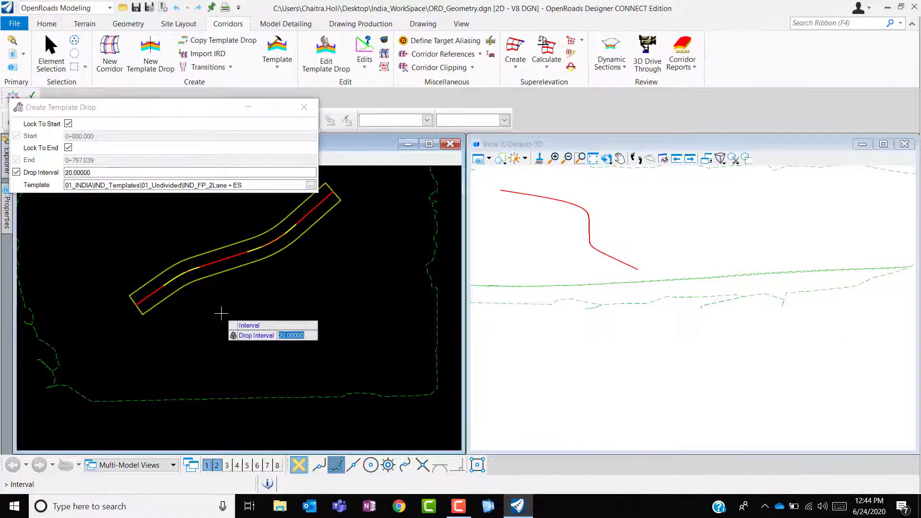
pyautogui.click(222, 313)
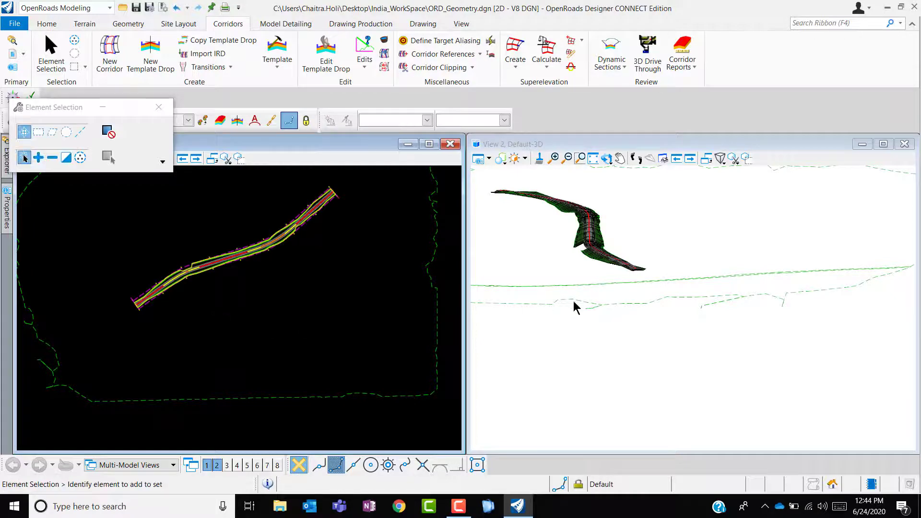
pyautogui.scroll(6, 645, 283)
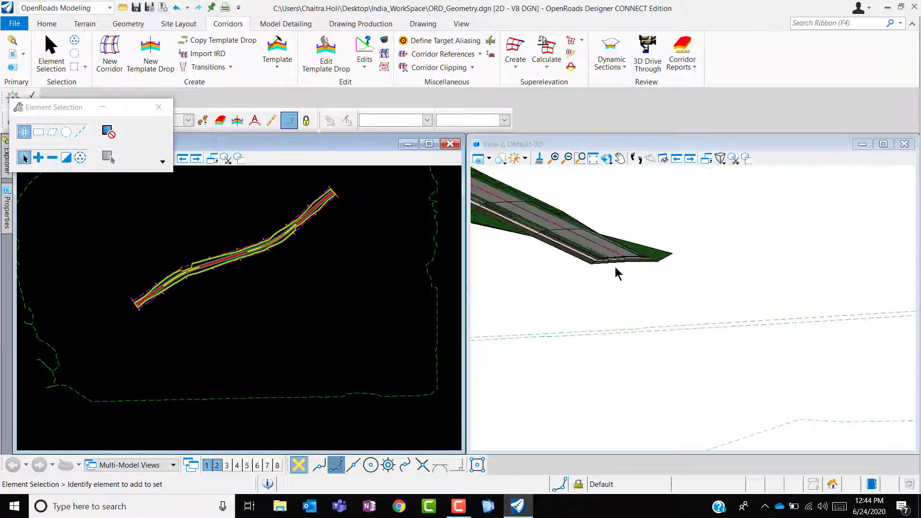
pyautogui.scroll(-1, 547, 269)
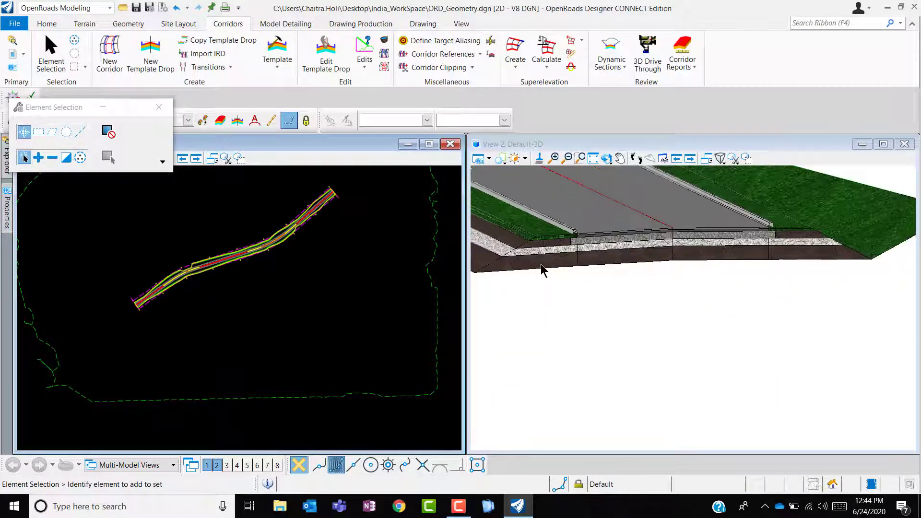
pyautogui.scroll(4, 144, 311)
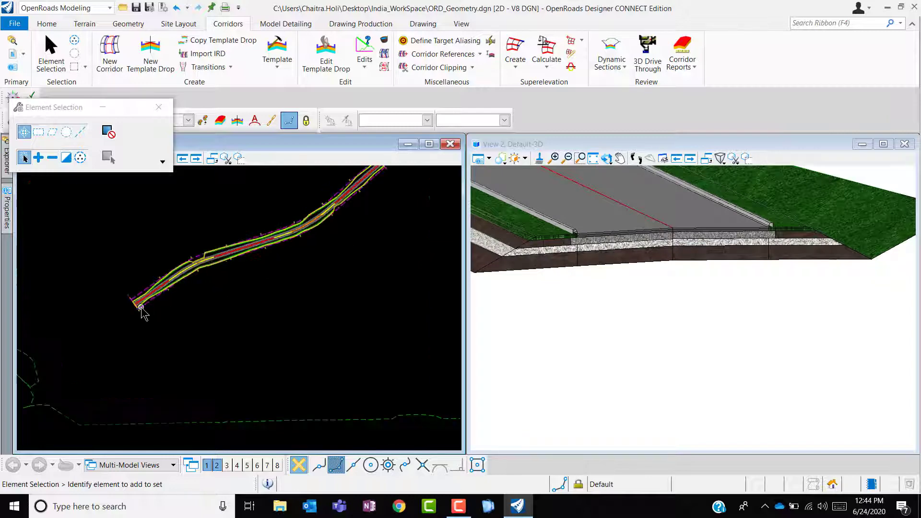
pyautogui.scroll(3, 139, 312)
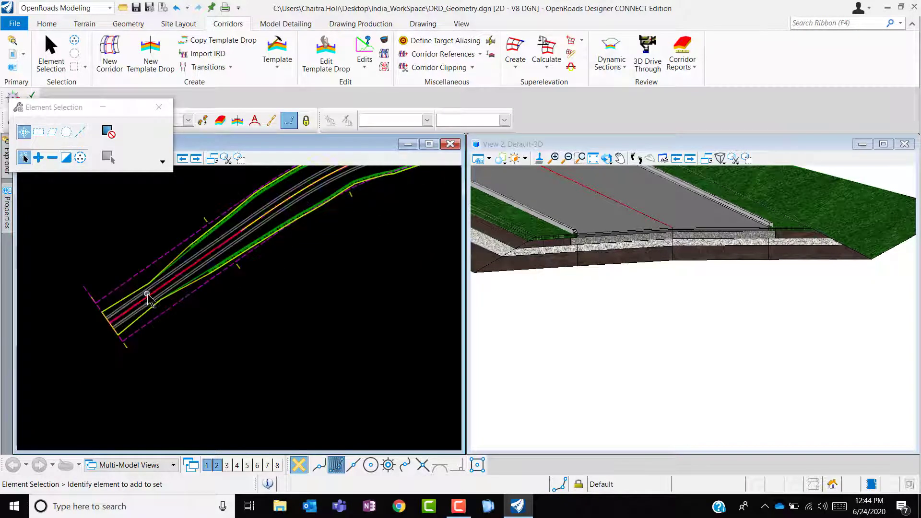
pyautogui.scroll(-1, 130, 313)
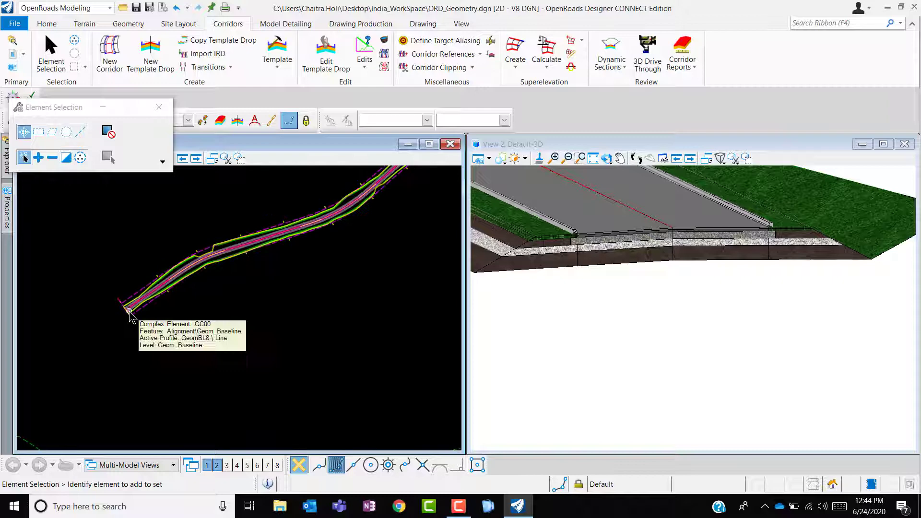